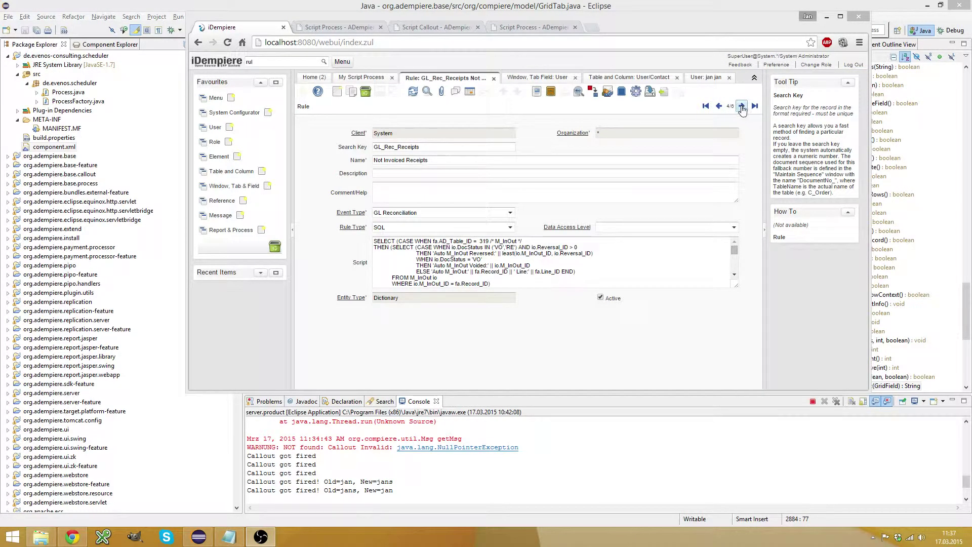
- Open the Rule window from the menu and view the available event types
left_click(323, 61)
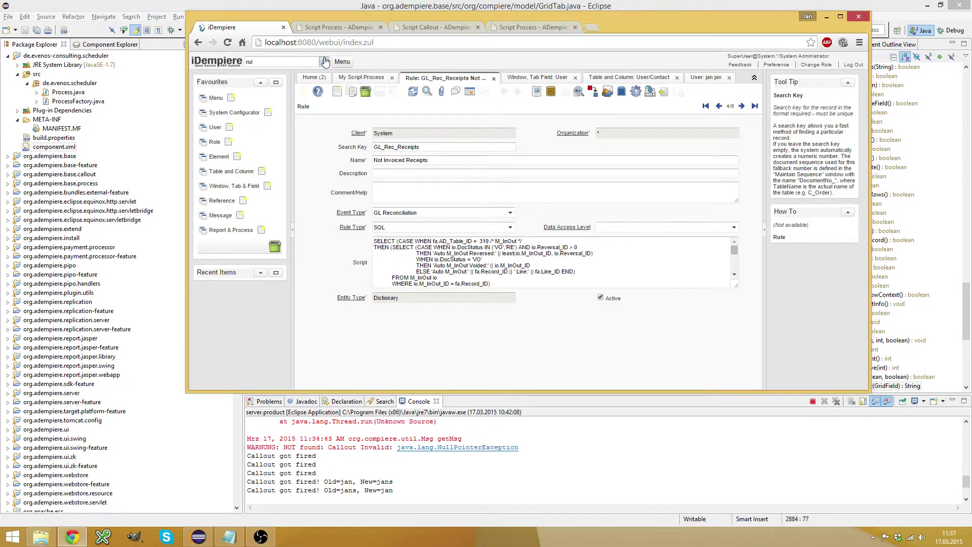
left_click(267, 102)
left_click(510, 213)
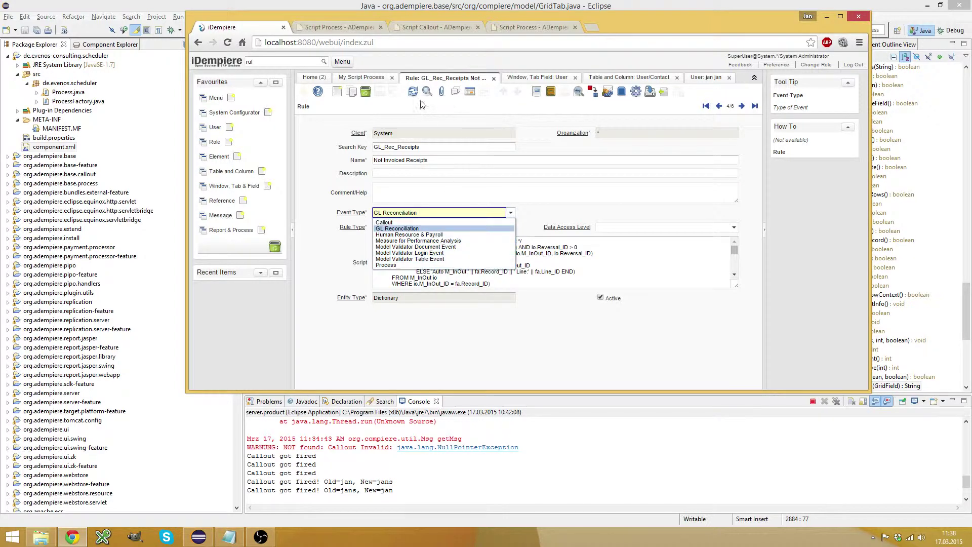
- Step through the rule records back to beanshell:myscriptprocess and select its search key
left_click(741, 106)
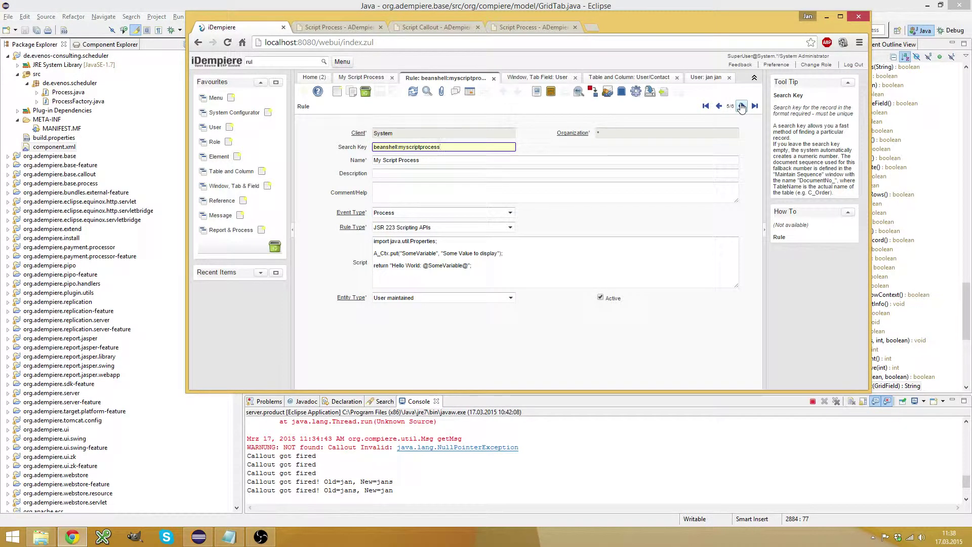
left_click(741, 106)
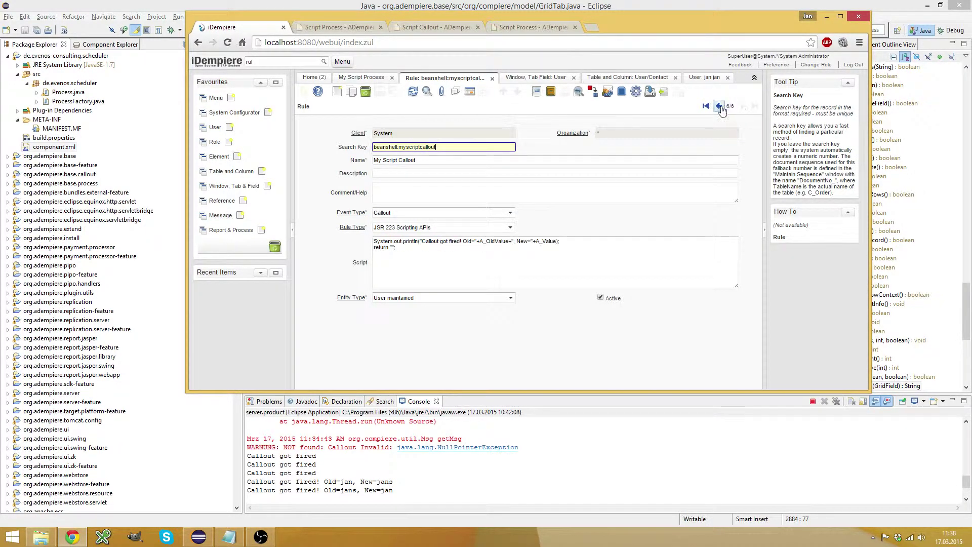
left_click(719, 106)
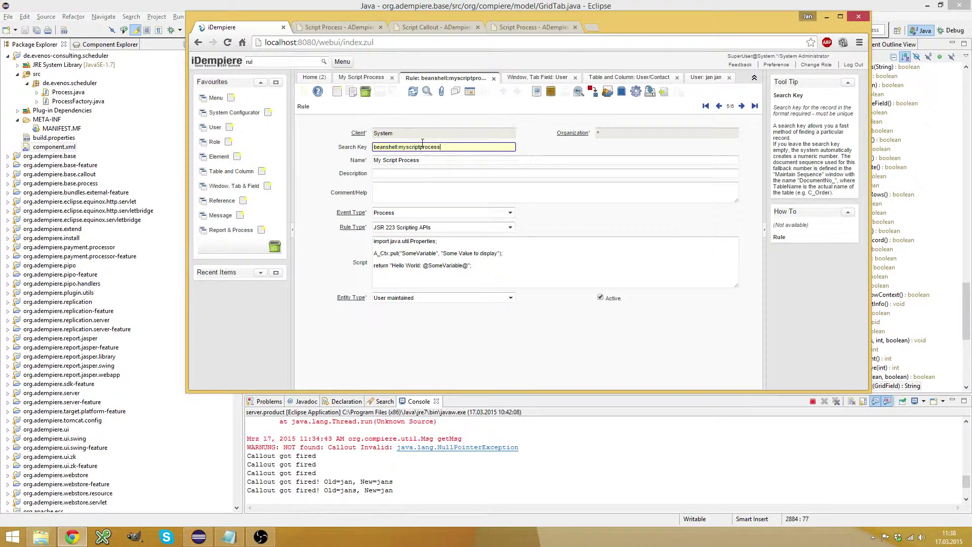
double_click(399, 148)
left_click(387, 150)
- Create a new rule with Event Type Process and Rule Type JSR 223 Scripting APIs
left_click(337, 91)
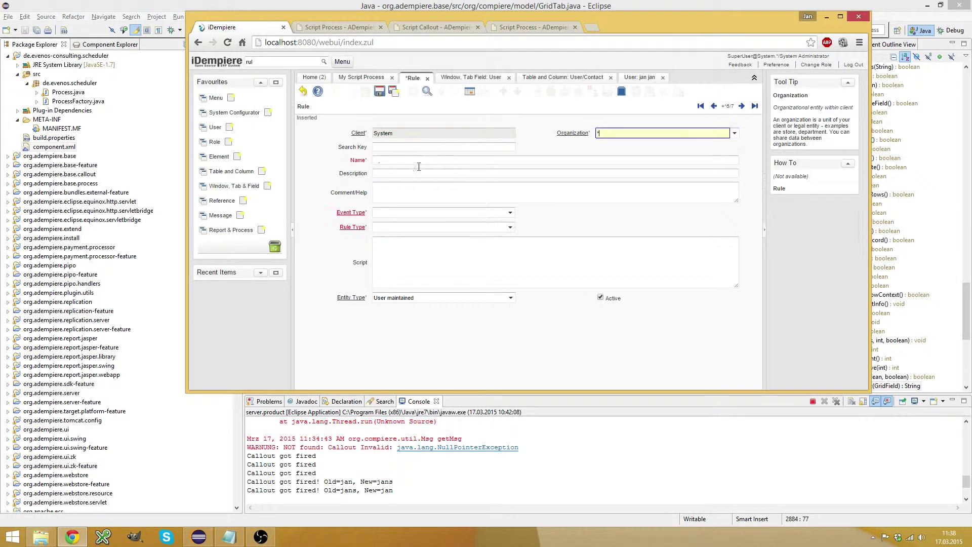
left_click(510, 212)
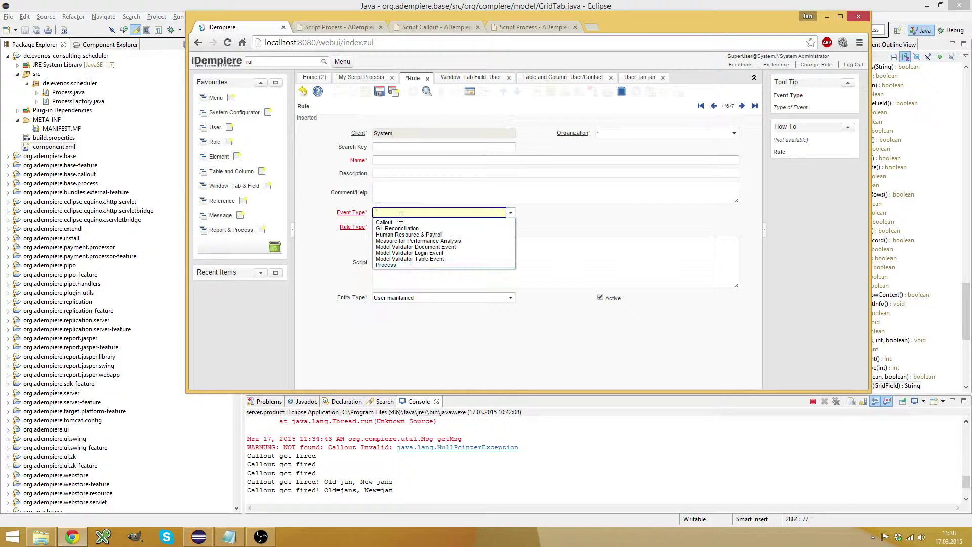
left_click(411, 265)
left_click(510, 228)
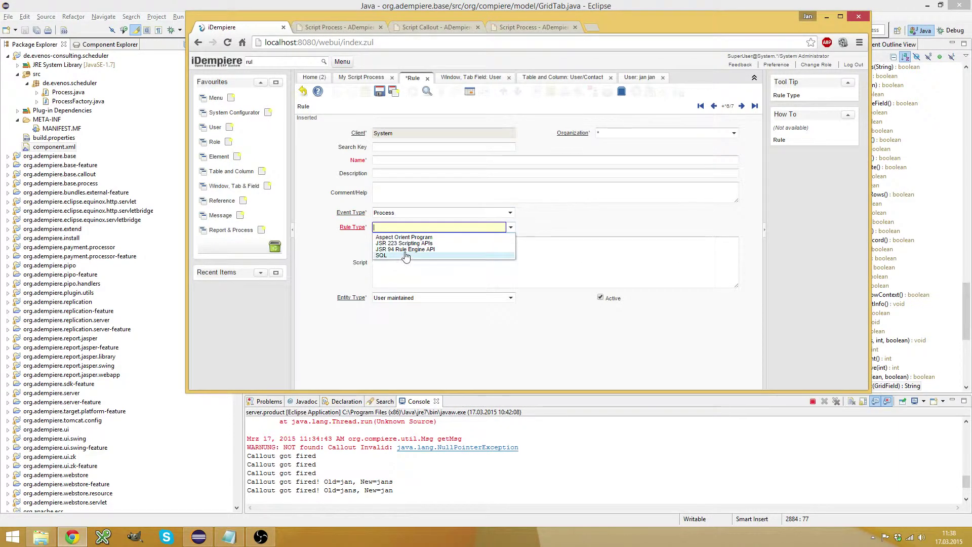
left_click(406, 244)
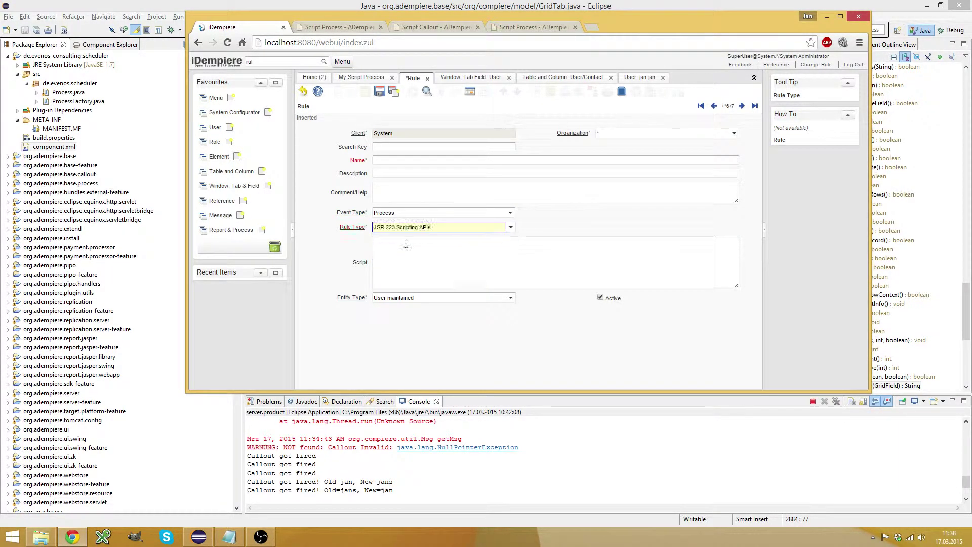
- Enter 'asd' as both name and search key and try to save the rule
left_click(398, 161)
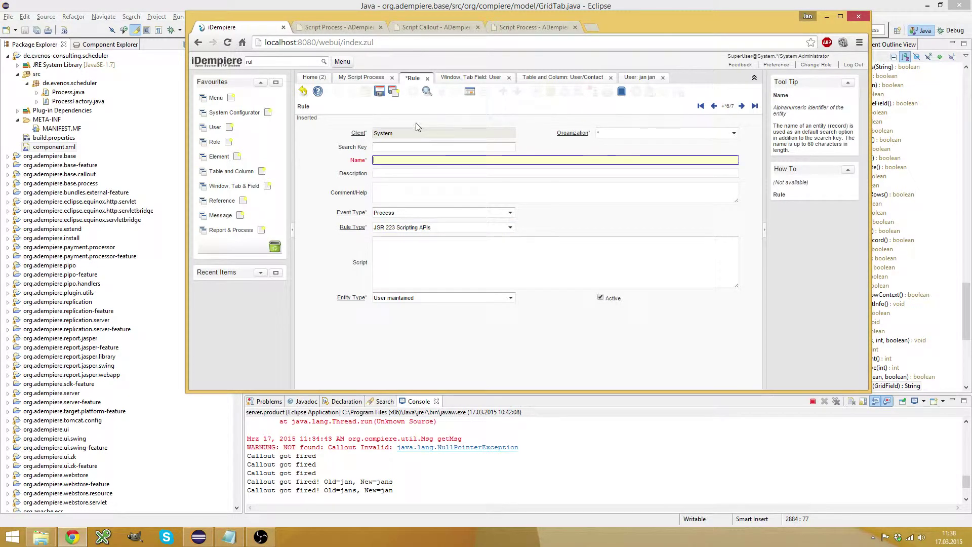
type("asd")
left_click(377, 93)
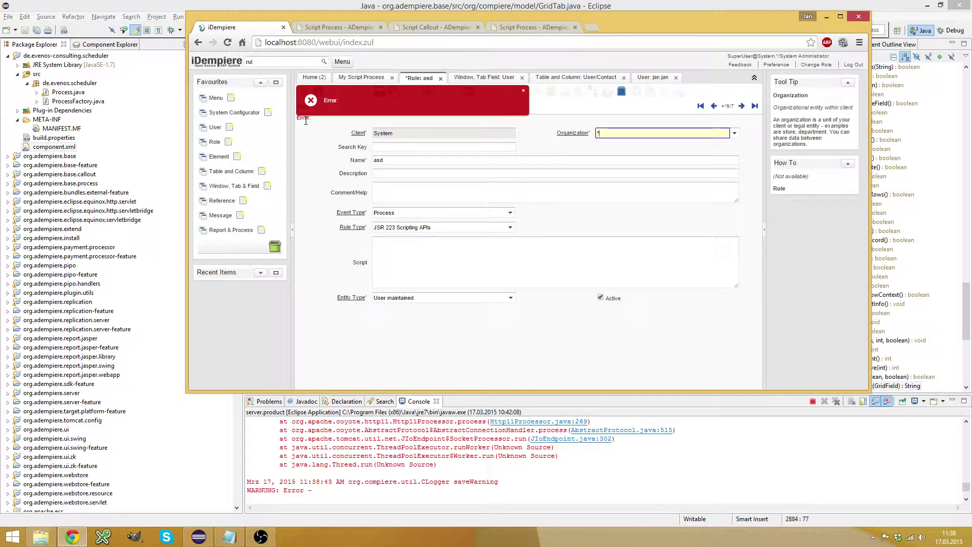
left_click(405, 147)
type("asd")
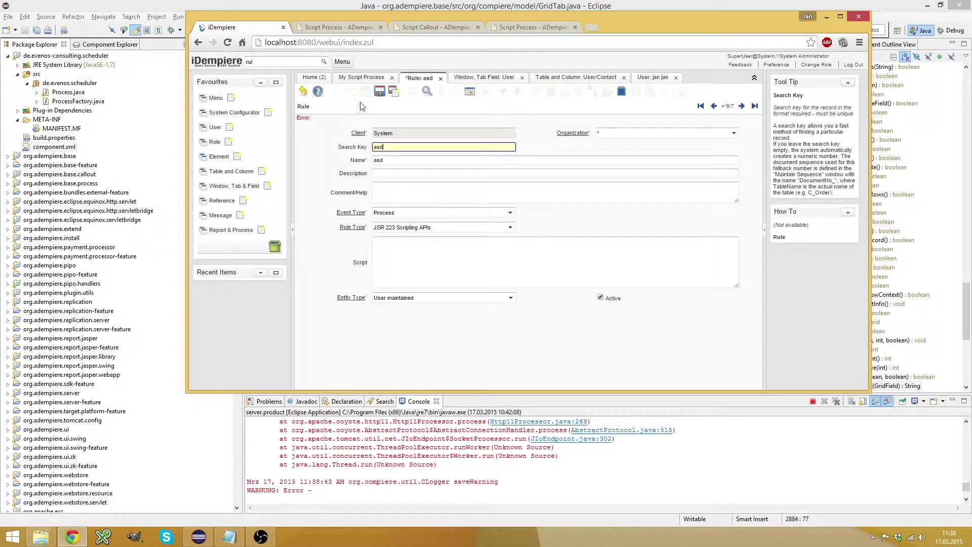
left_click(378, 92)
- Read the engine:scriptName error, noting groovy, jython and beanshell as supported engines
left_click(405, 119)
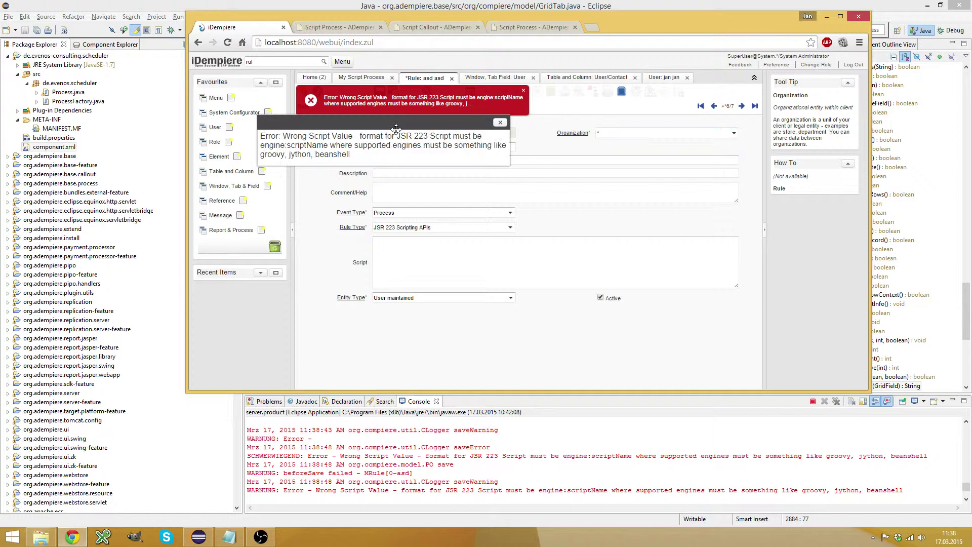
double_click(271, 154)
double_click(300, 154)
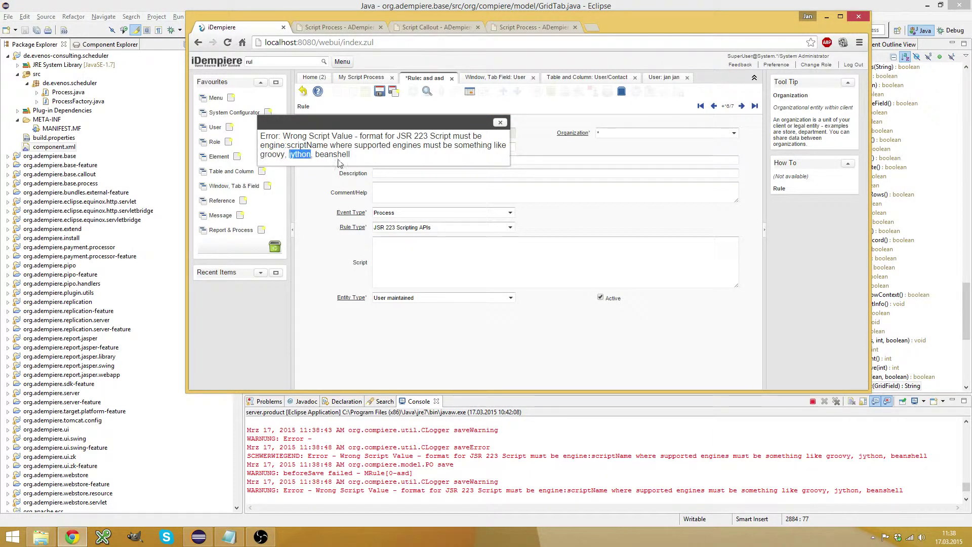
double_click(340, 155)
key("ctrl+c")
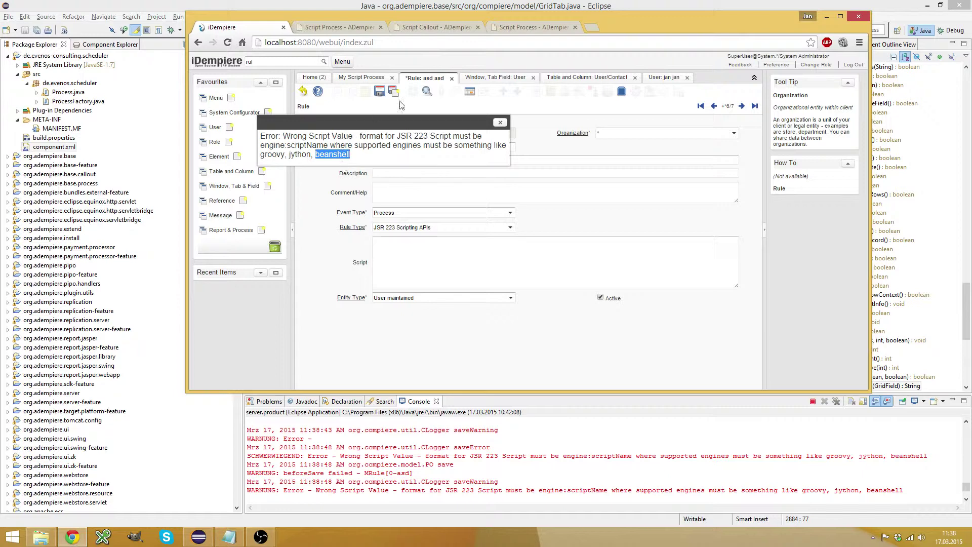
- Close the error, change the search key to beanshell:asd, then undo the new record
left_click(500, 122)
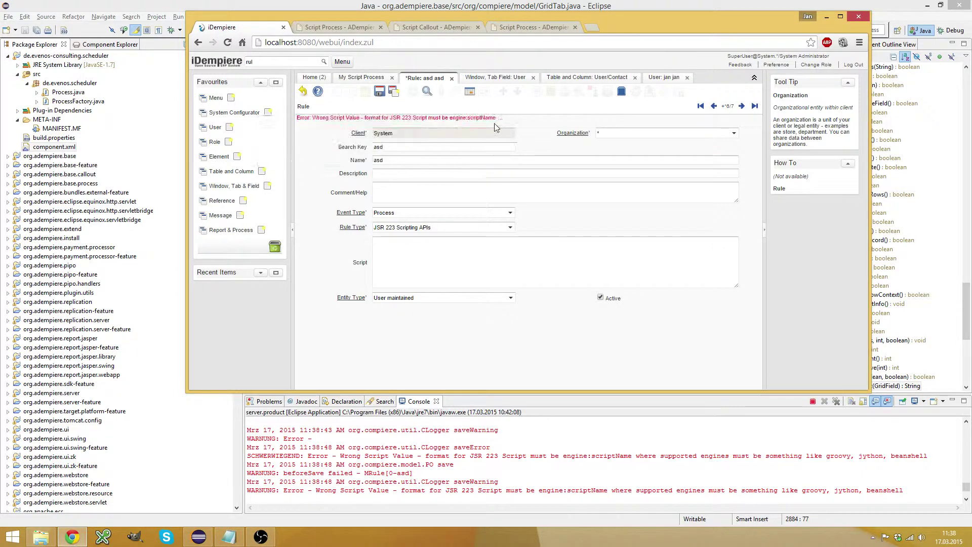
double_click(400, 147)
key("ctrl+v")
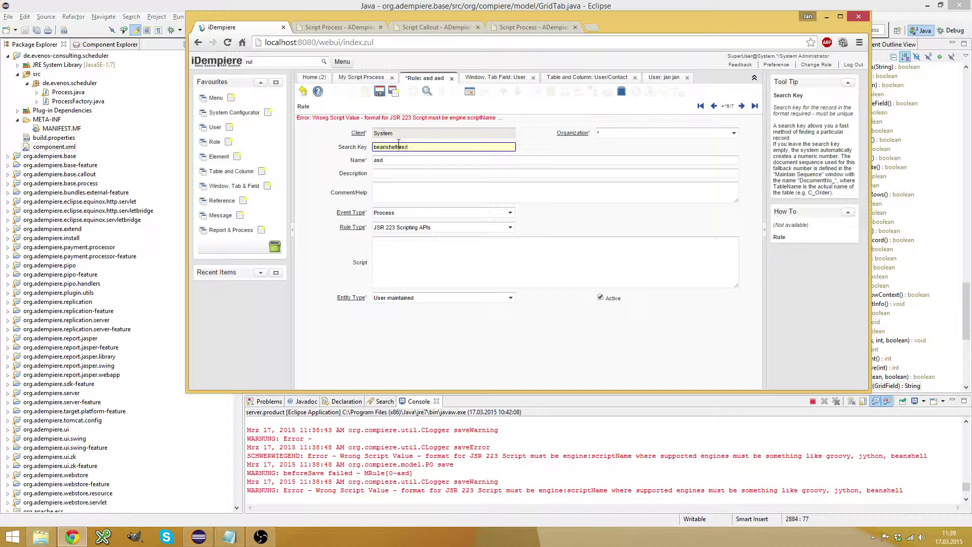
key("Return")
double_click(425, 147)
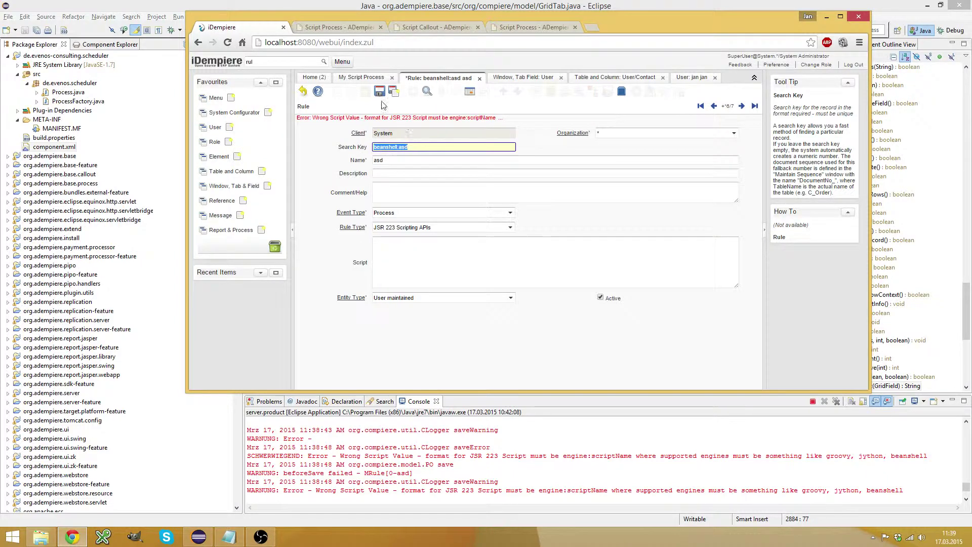
left_click(306, 97)
- Review the beanshell:myscriptprocess script: its import line, context value and SomeVariable return
left_click_drag(455, 146, 405, 148)
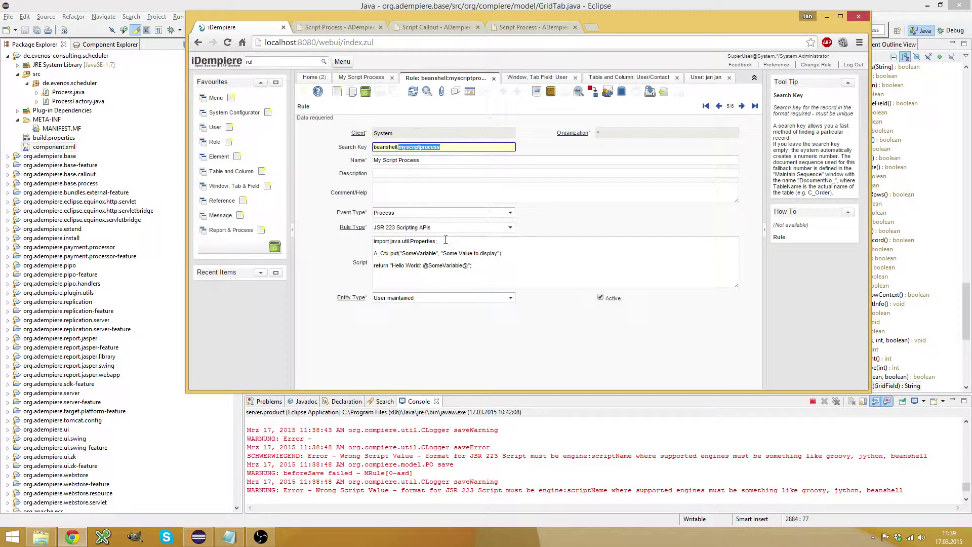
left_click_drag(453, 241, 389, 256)
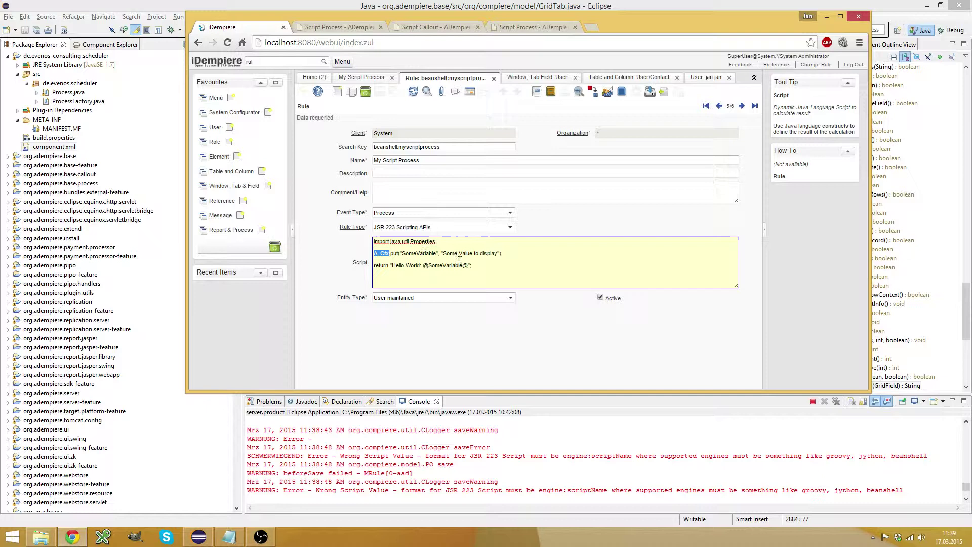
left_click(378, 266)
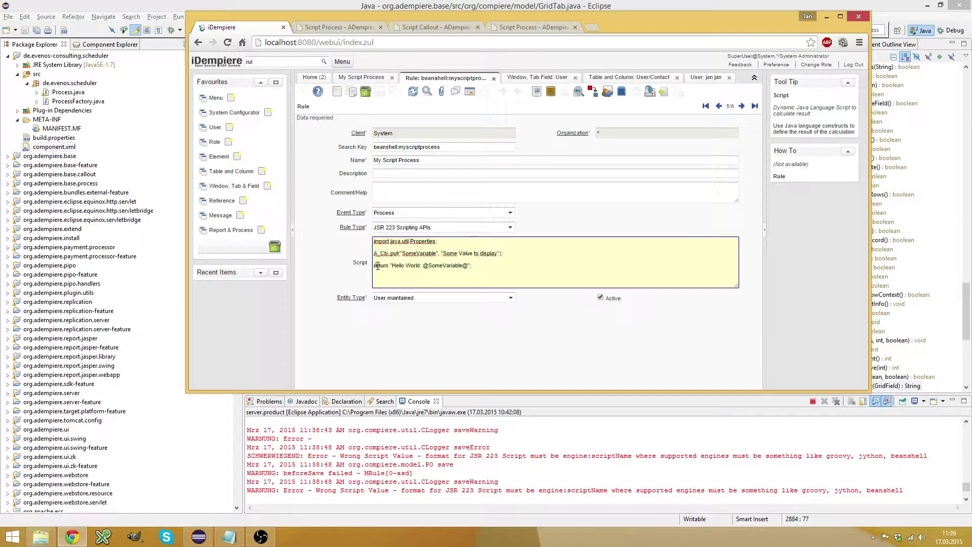
double_click(445, 265)
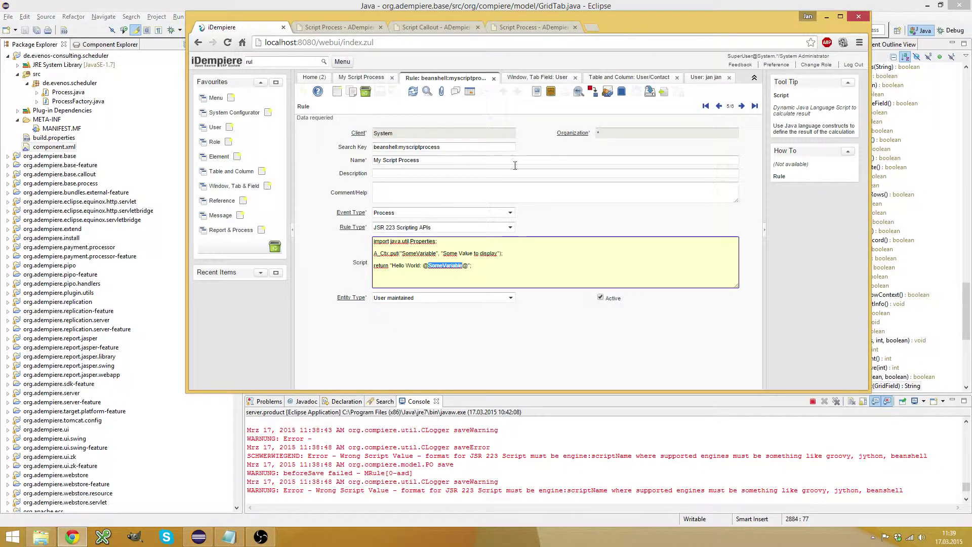
left_click_drag(498, 254, 452, 253)
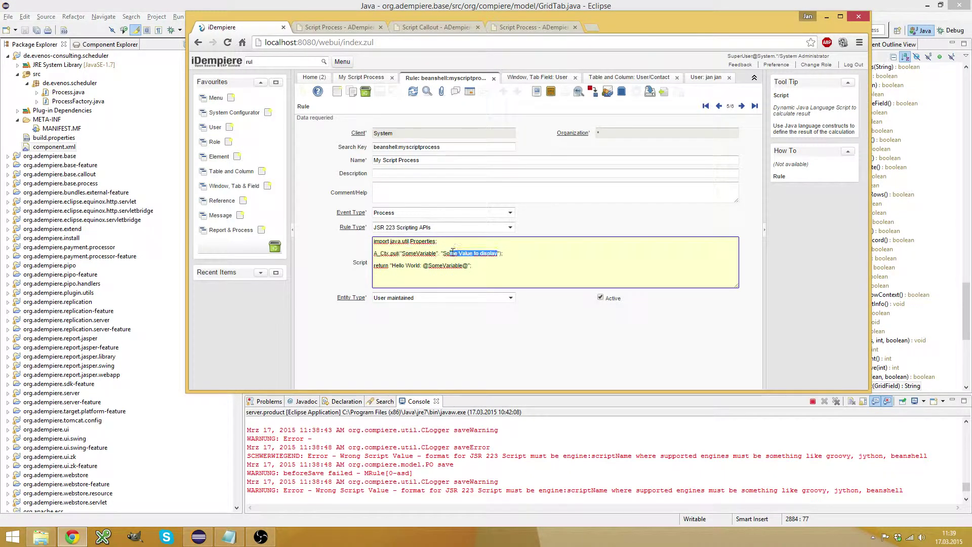
left_click(455, 243)
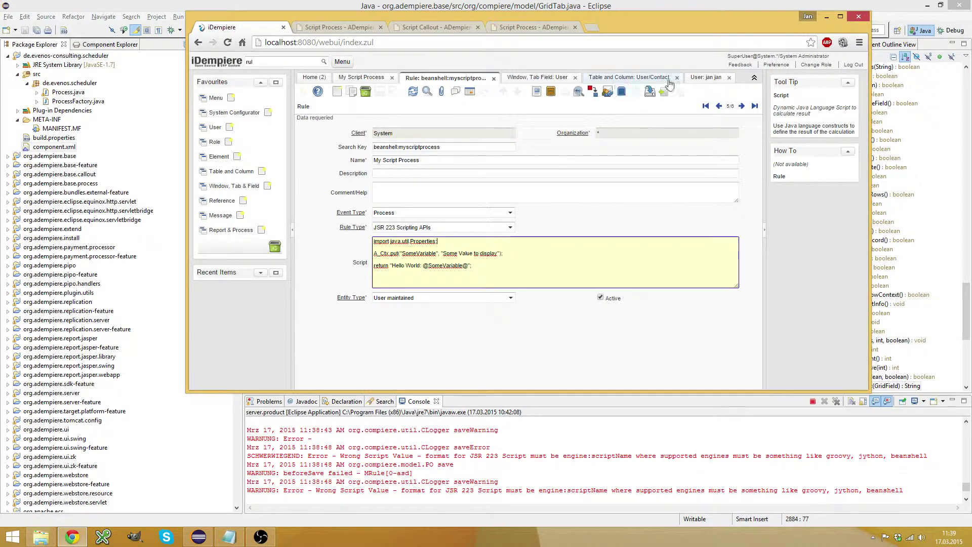
- Launch and run My Script Process, confirming the 'Hello World: Some Value to display' result
left_click(342, 61)
scroll(373, 303, "down", 15)
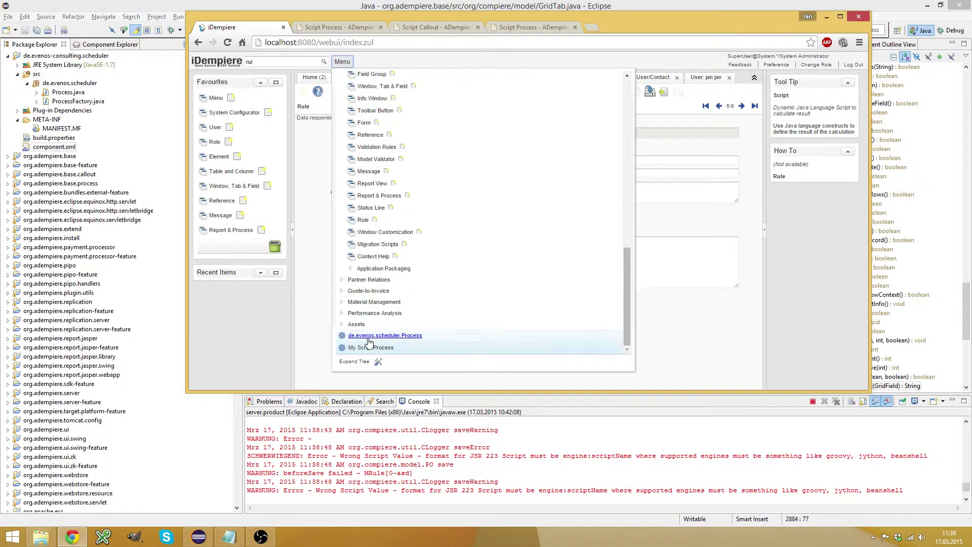
left_click(373, 346)
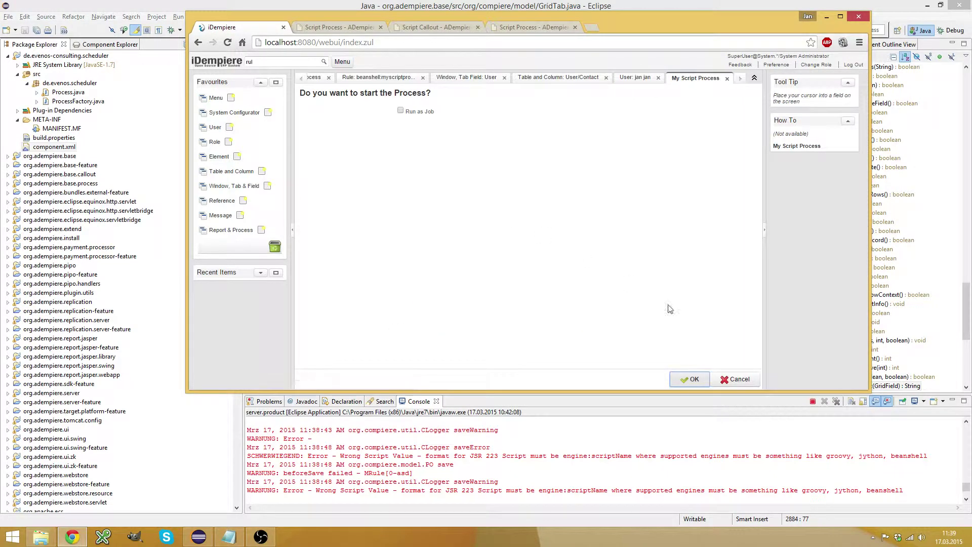
left_click(691, 379)
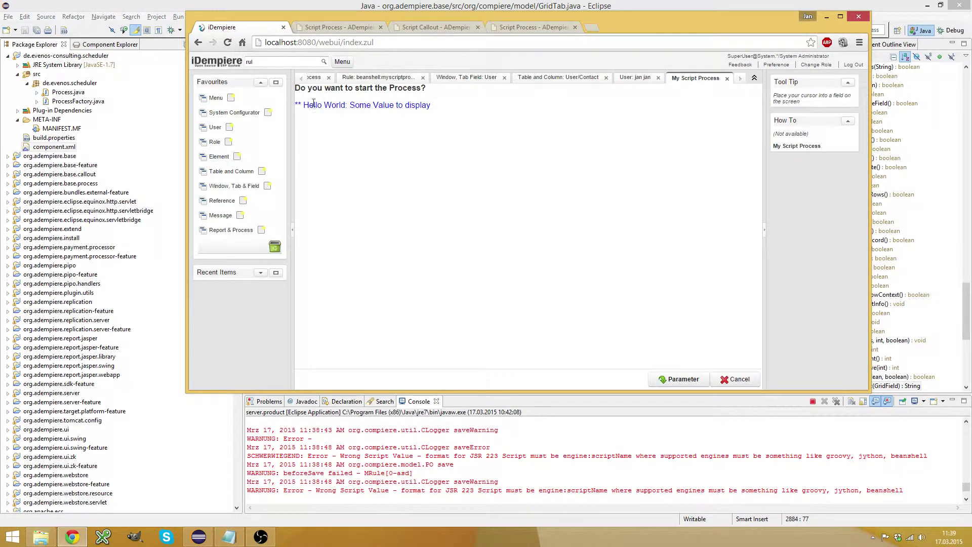
left_click_drag(308, 105, 447, 108)
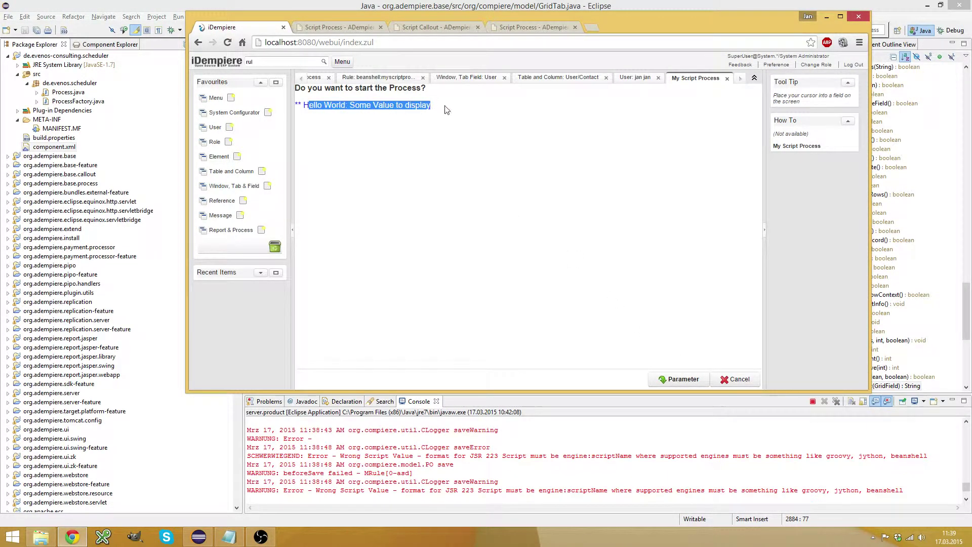
left_click(727, 78)
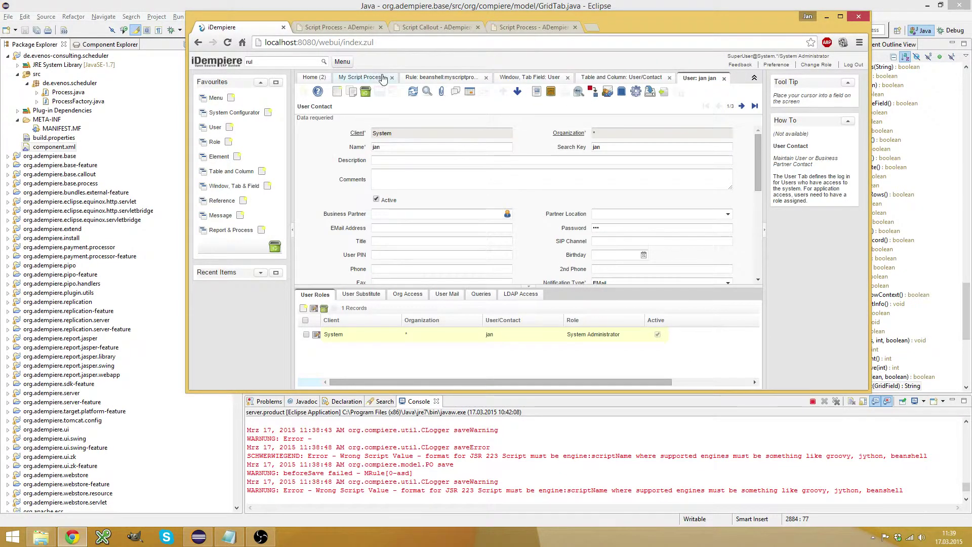
left_click(381, 78)
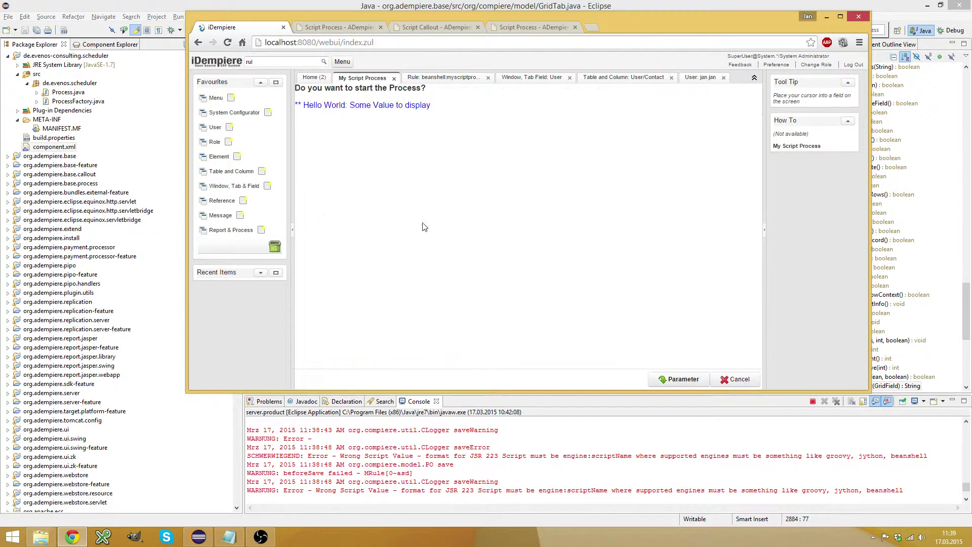
- Trim the script's return line to just 'Hello World' and save the rule
left_click(317, 77)
left_click(438, 78)
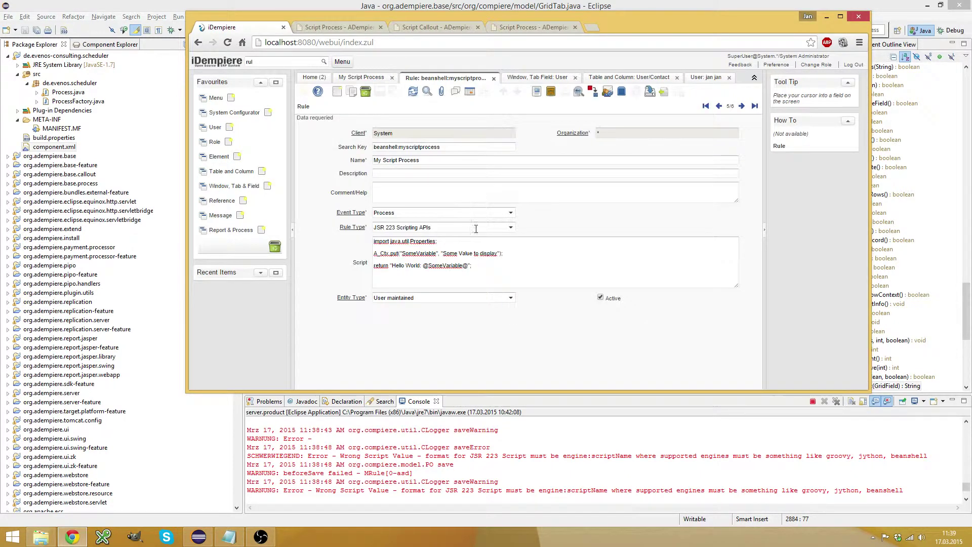
left_click(517, 254)
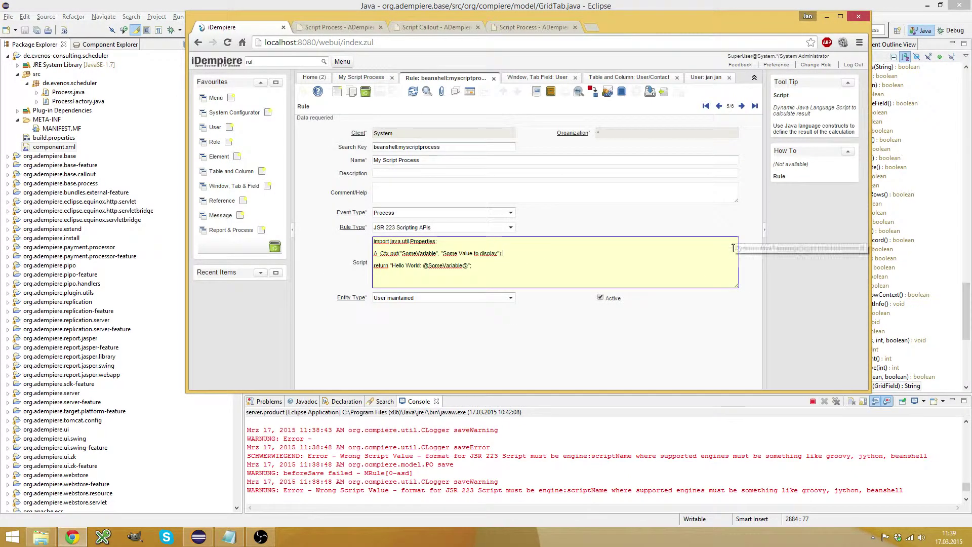
key("BackSpace")
key("BackSpace")
key("BackSpace")
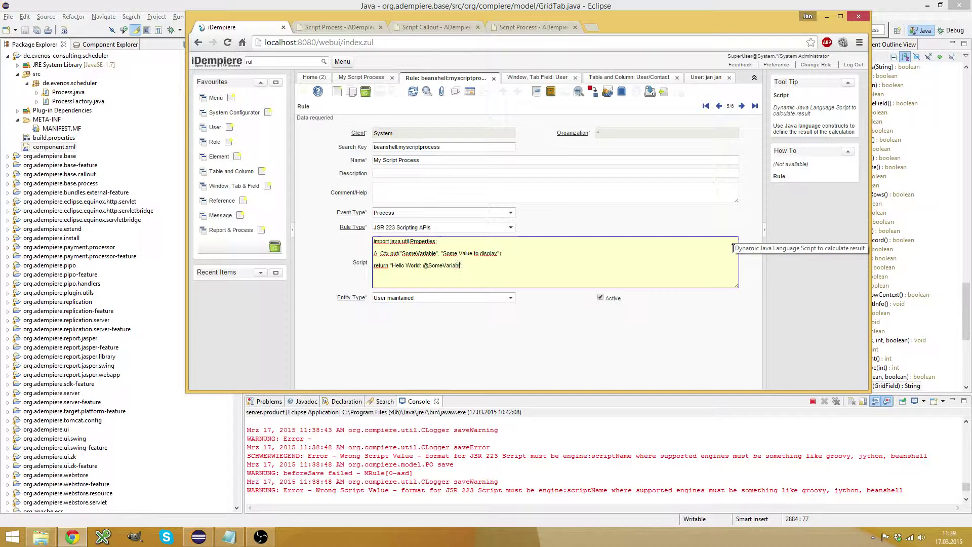
key("BackSpace")
key("BackSpace")
key("BackSpace")
left_click(428, 185)
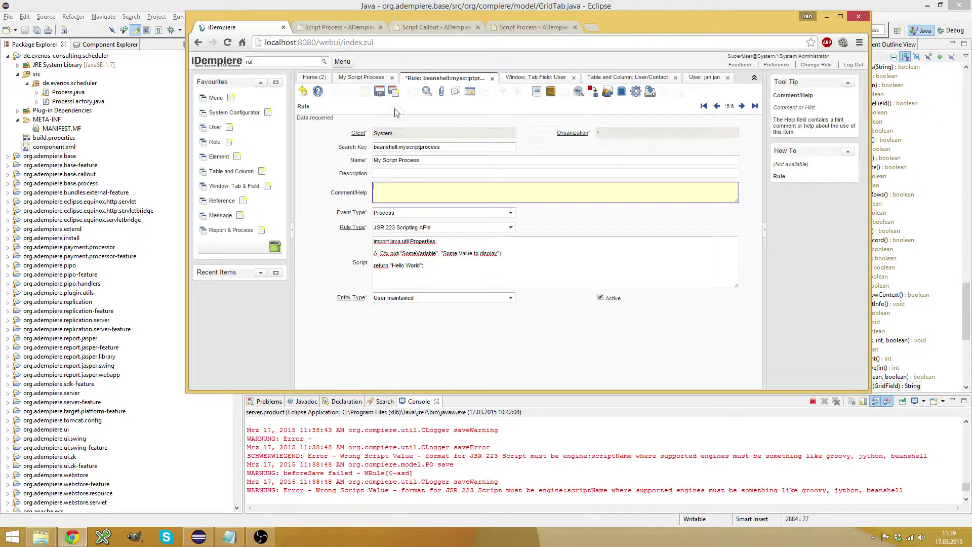
left_click(379, 91)
- Rerun My Script Process, check the Hello World output, and go back to the rule
left_click(362, 77)
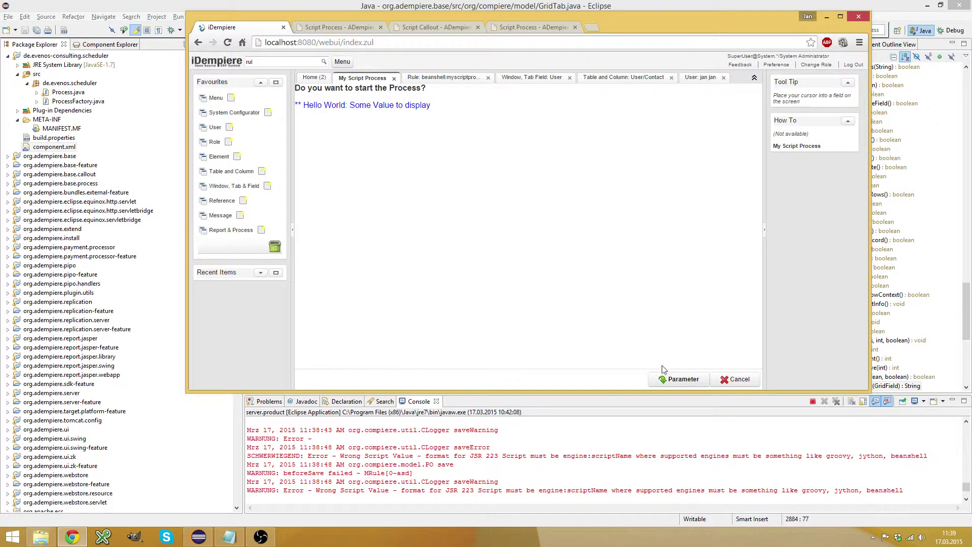
left_click(683, 379)
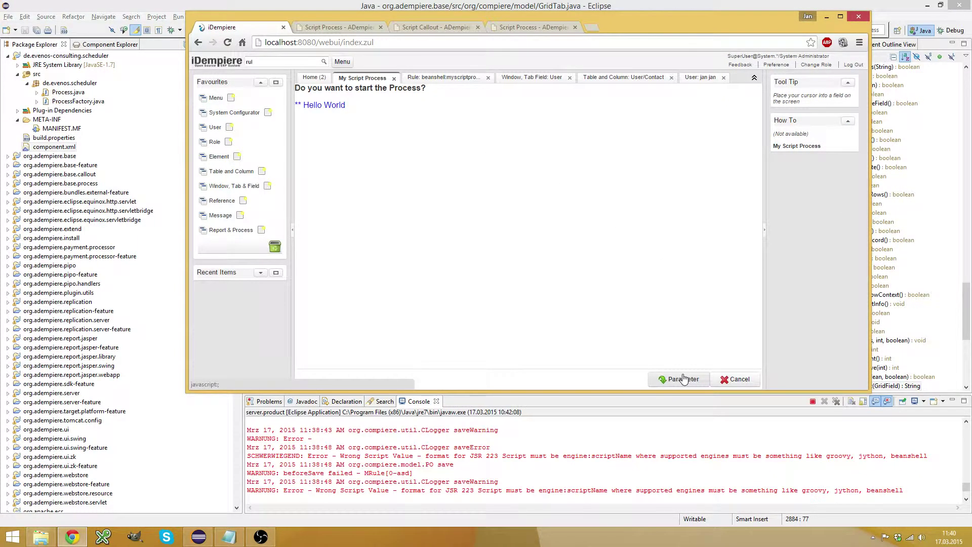
left_click_drag(354, 106, 302, 105)
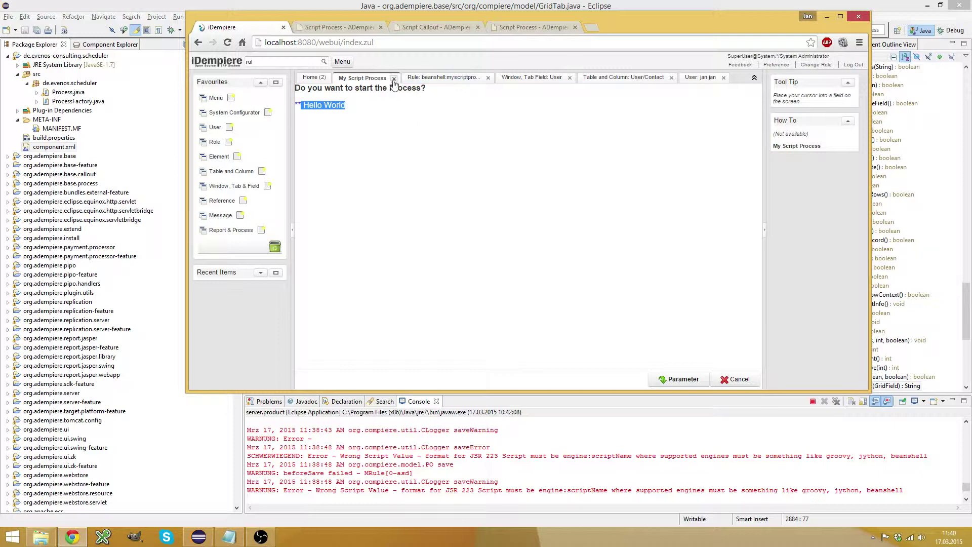
left_click(458, 78)
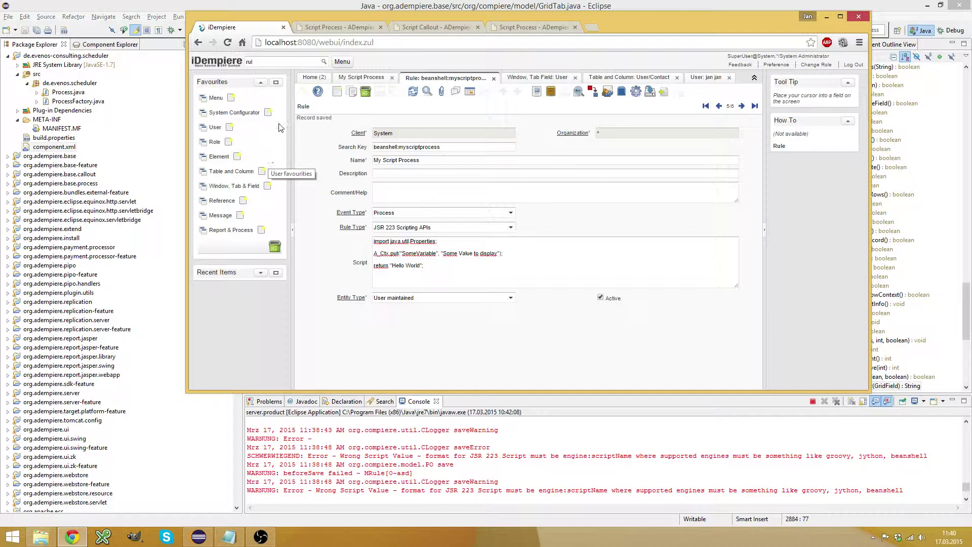
right_click(307, 144)
left_click(328, 134)
- Open Report & Process and look up the My Script Process definition
left_click(235, 233)
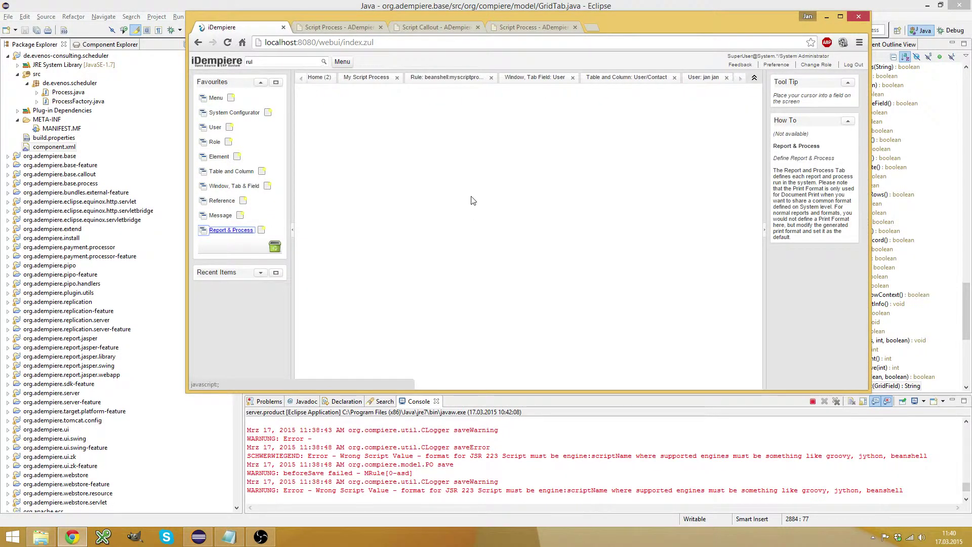
left_click(415, 77)
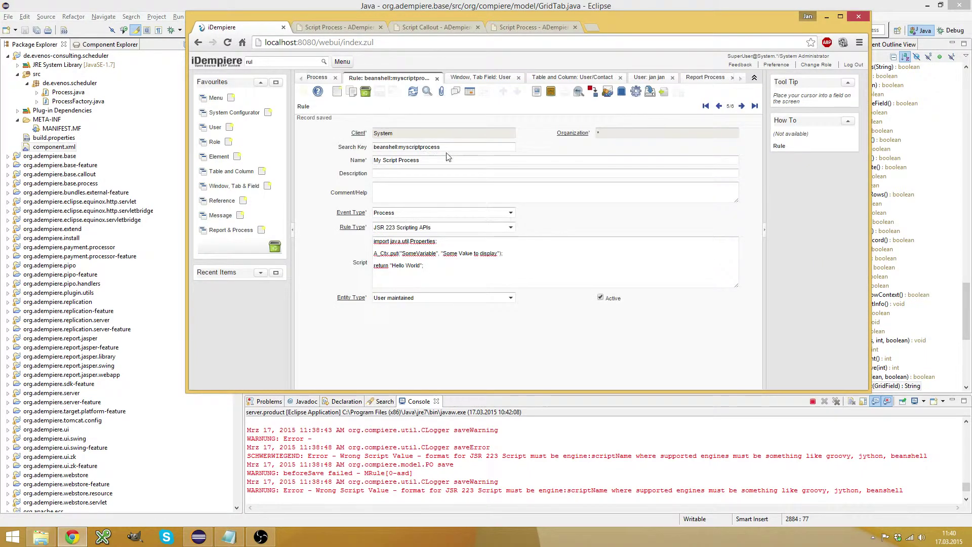
left_click_drag(457, 150, 355, 147)
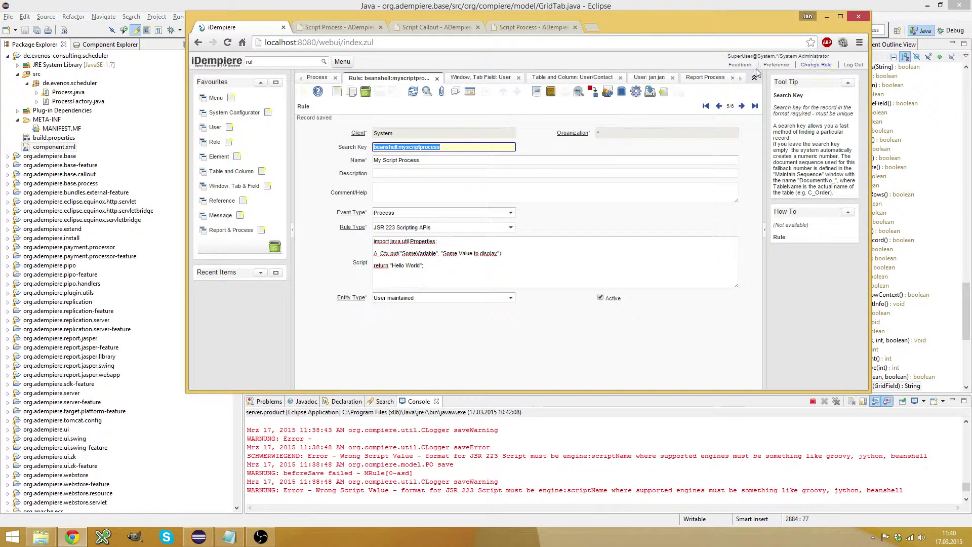
left_click(717, 80)
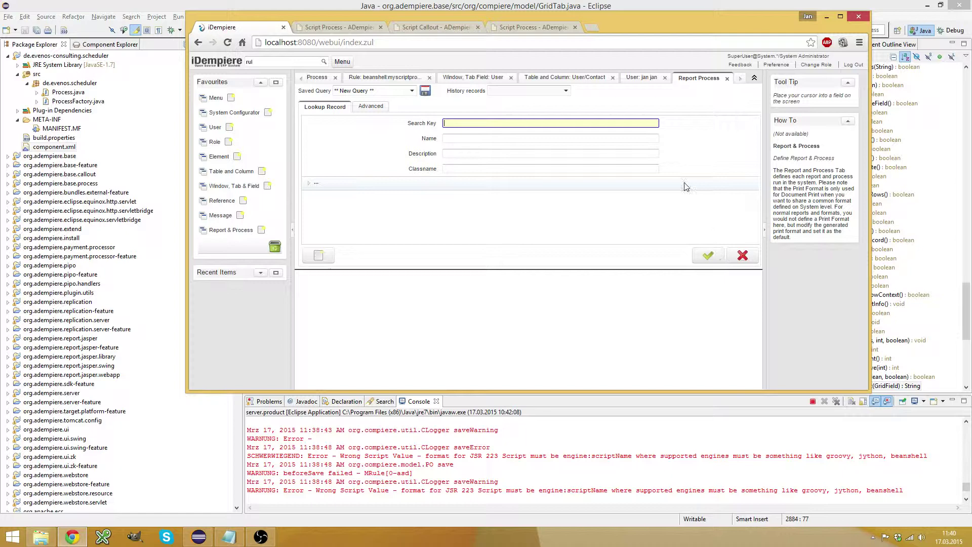
type("My Sc")
key("Return")
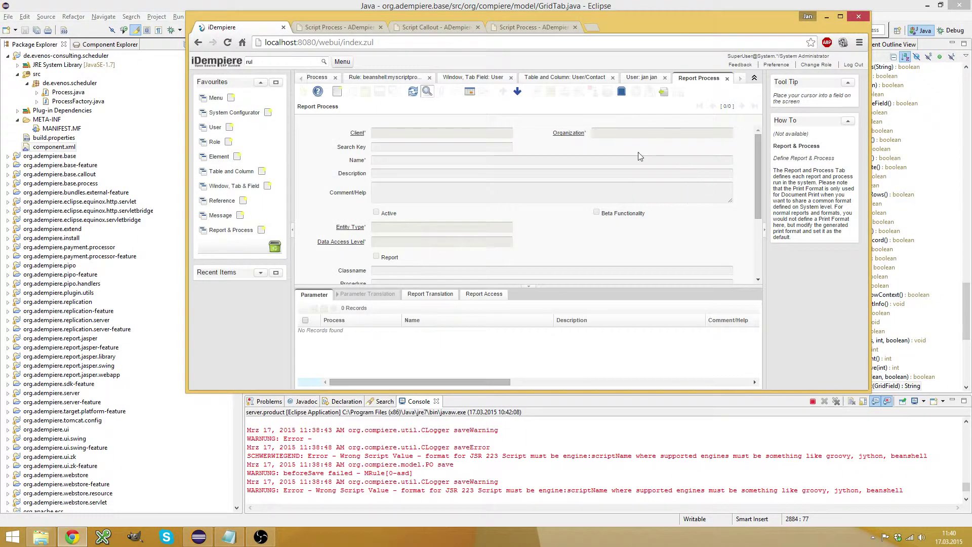
left_click(427, 93)
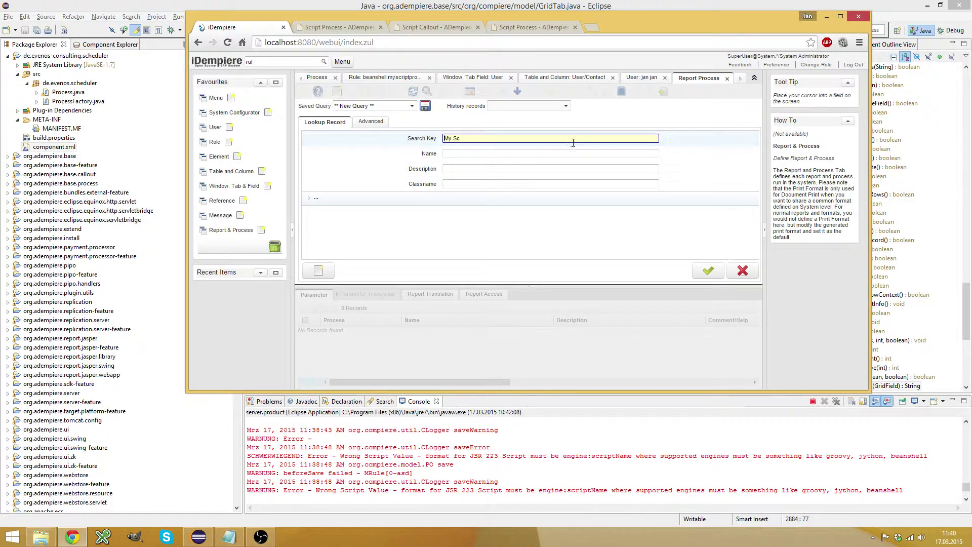
left_click(309, 125)
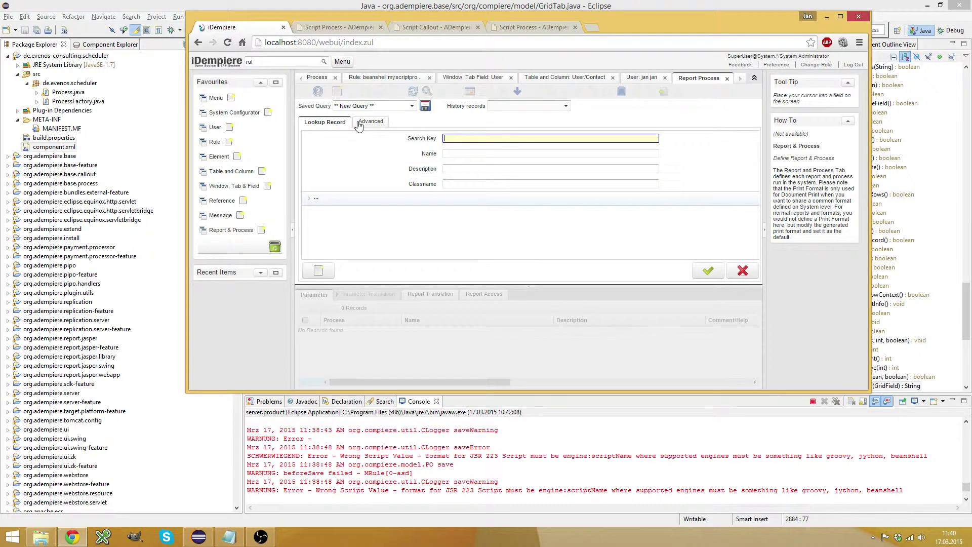
key("Return")
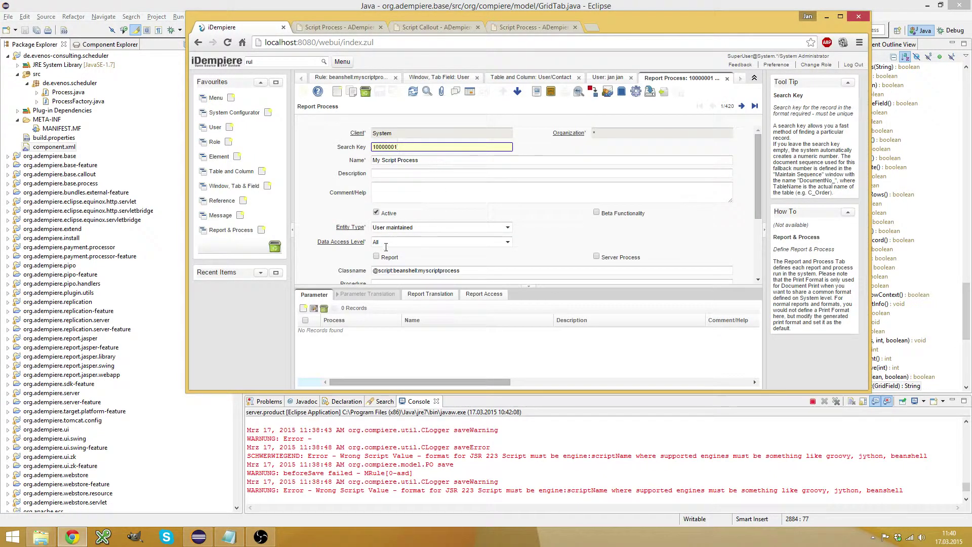
left_click_drag(393, 274, 345, 271)
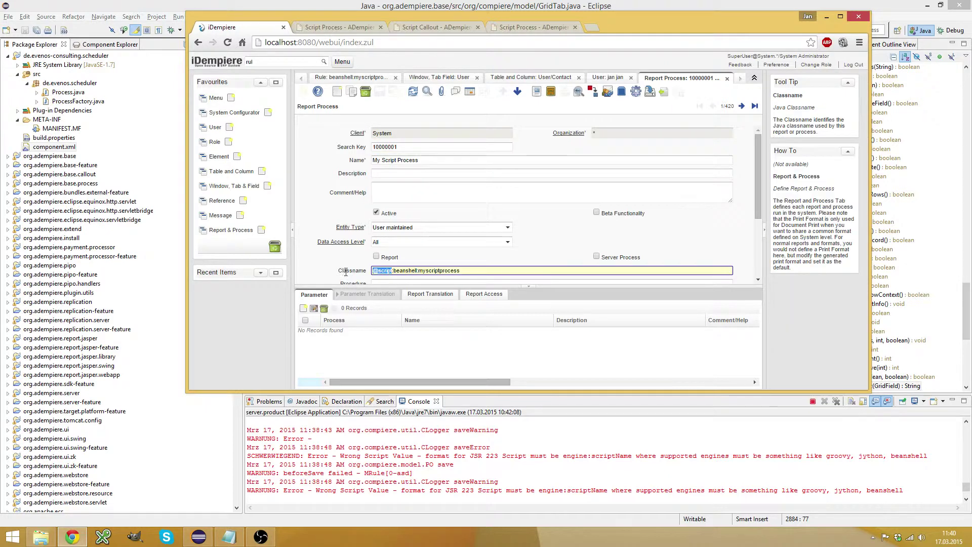
left_click(394, 270)
key("shift+End")
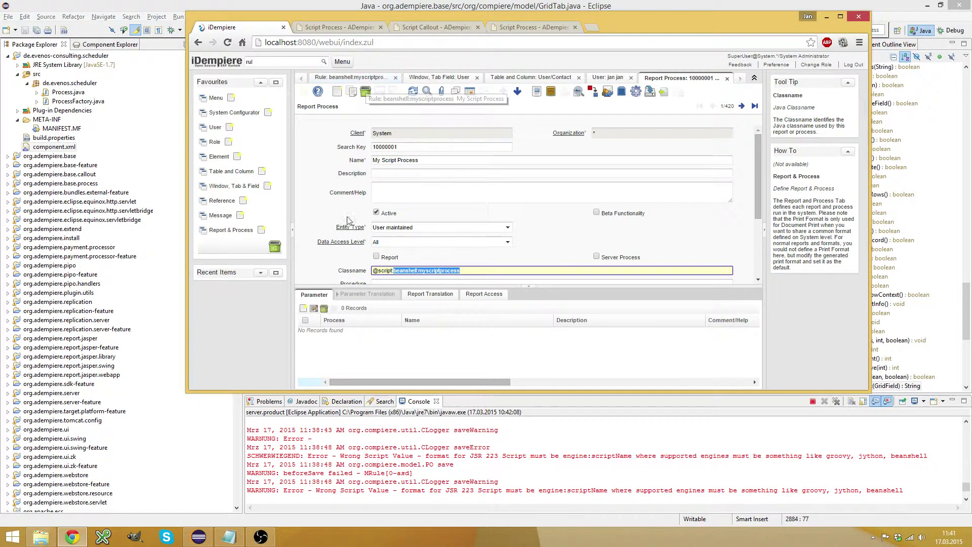
scroll(338, 238, "down", 3)
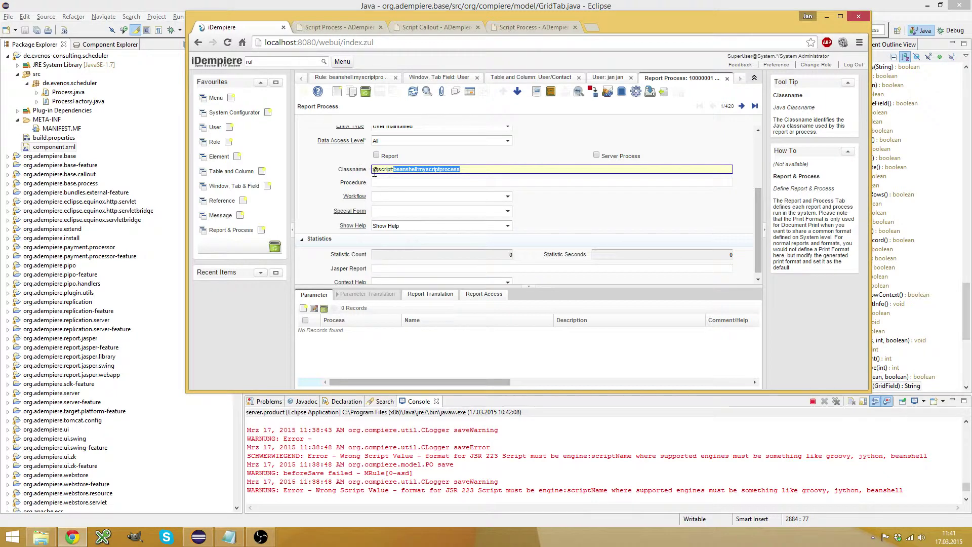
scroll(404, 200, "up", 3)
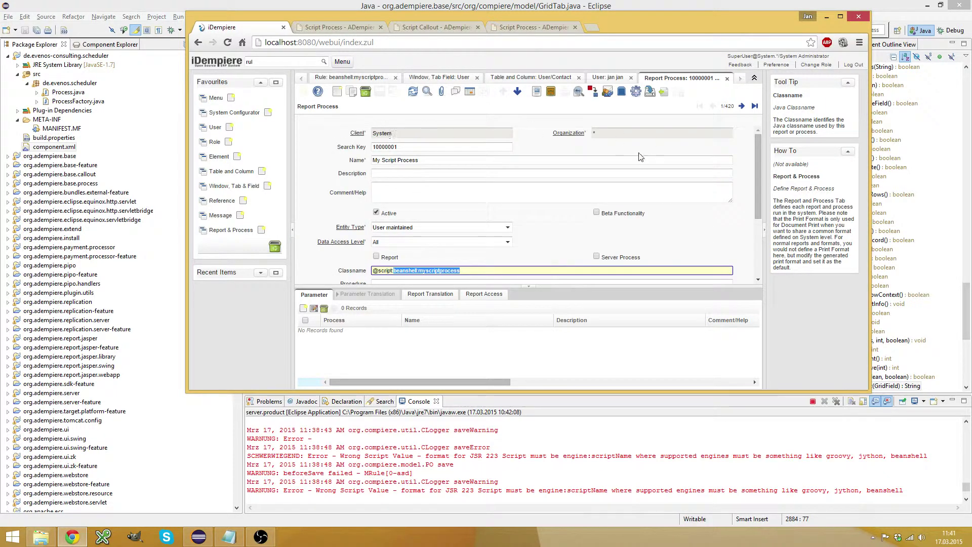
left_click(728, 80)
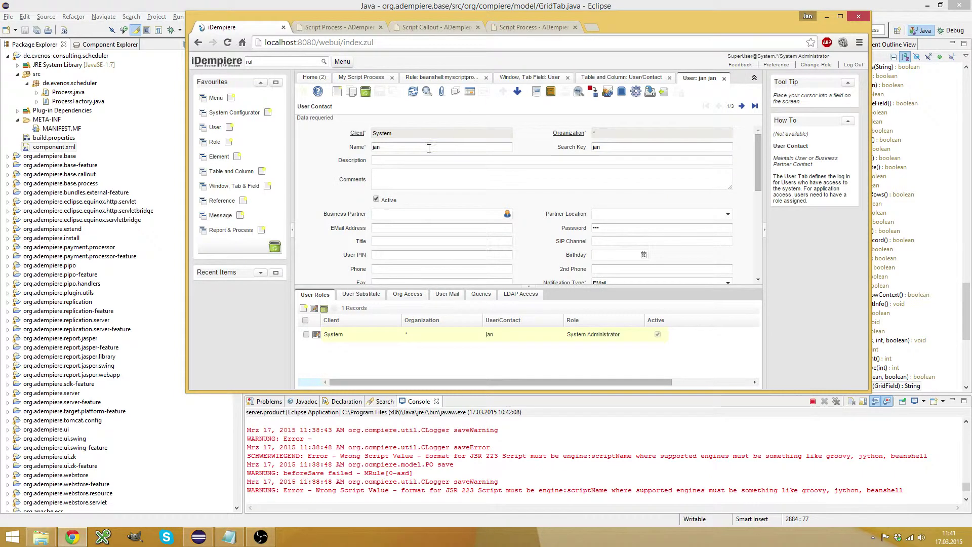
- Edit the user's Name to fire the callout, then review the My Script Callout script
left_click(429, 148)
left_click(439, 159)
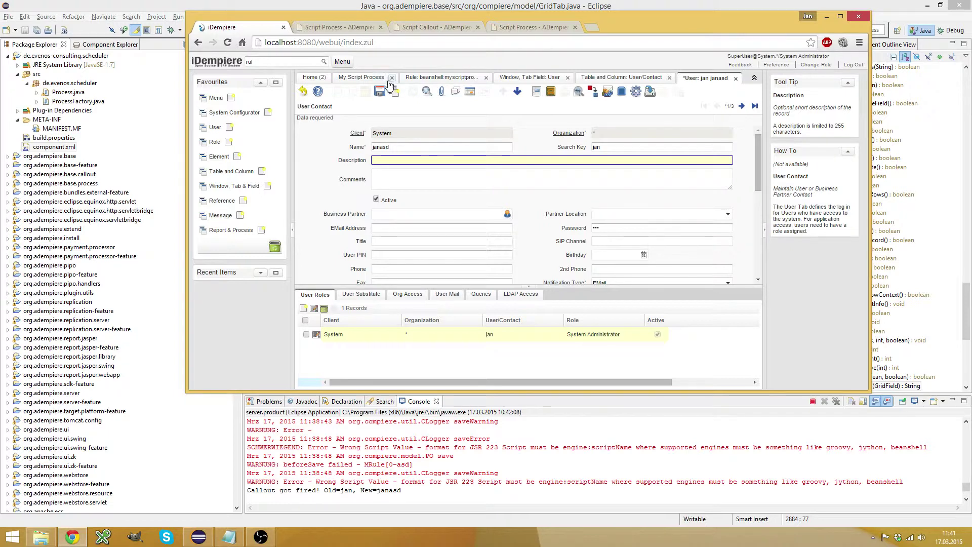
left_click(420, 77)
left_click(735, 106)
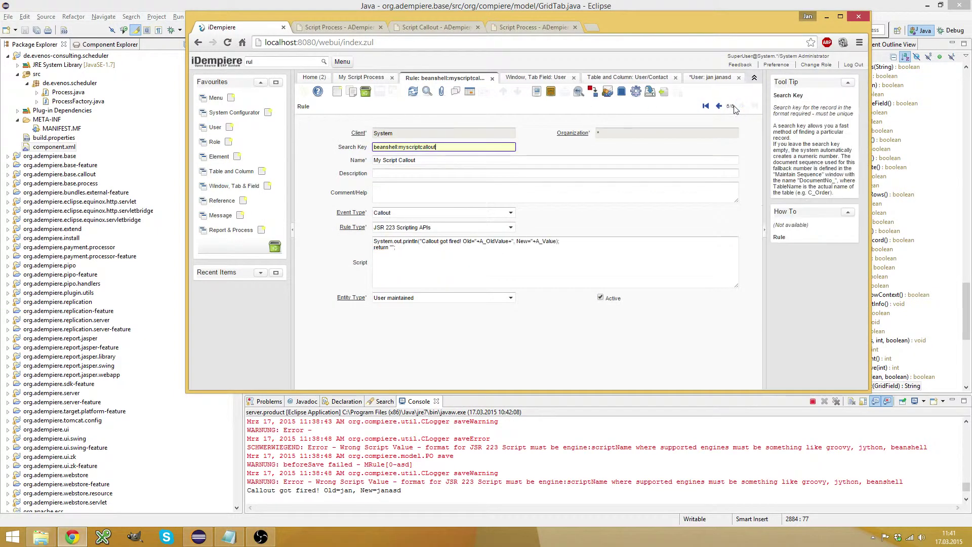
left_click_drag(572, 240, 374, 241)
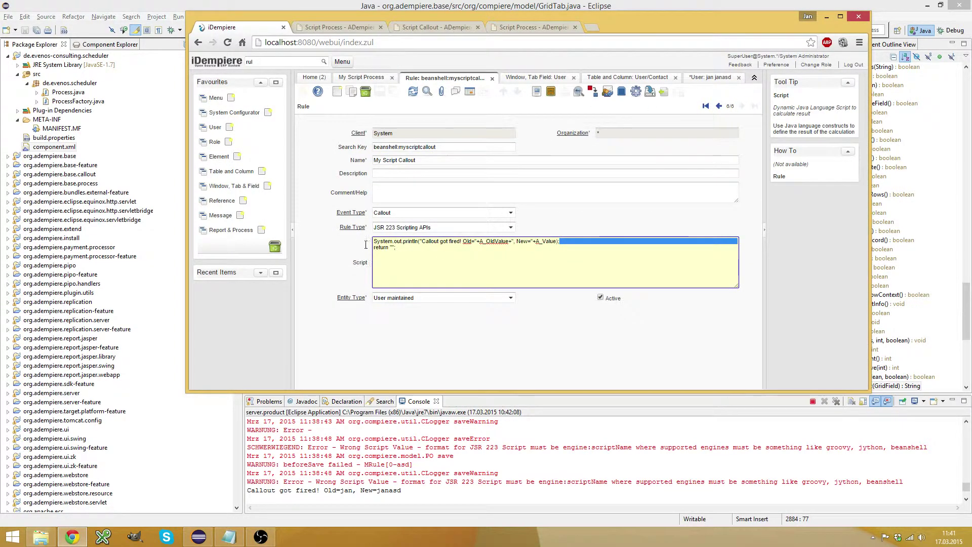
left_click(390, 248)
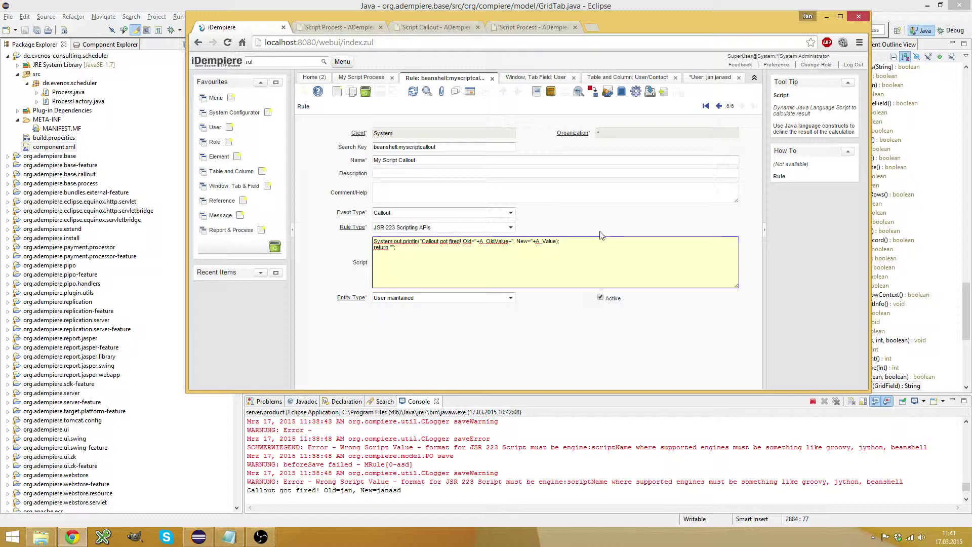
- Undo the name change back to jan, note the beanshell search key prefix, and view the Name field definition
left_click(709, 77)
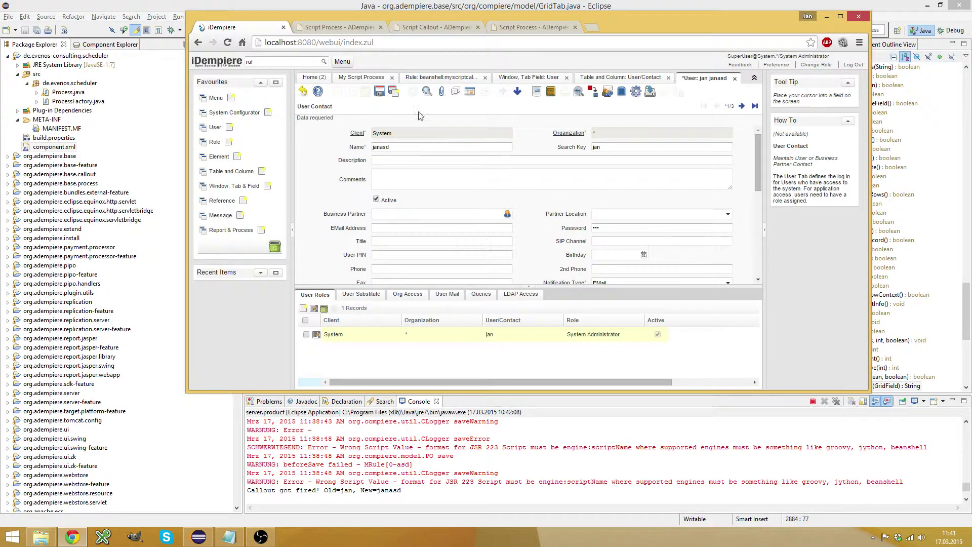
left_click(306, 93)
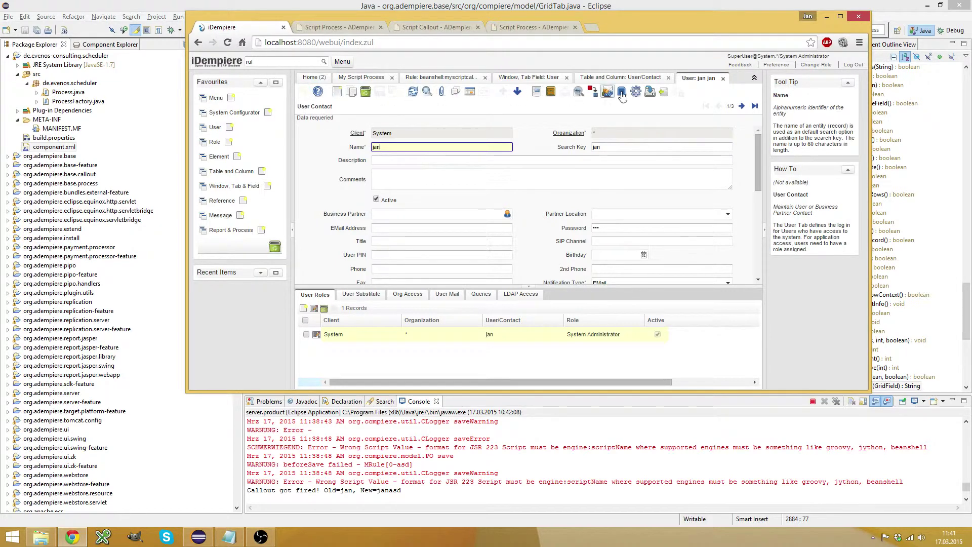
left_click(419, 78)
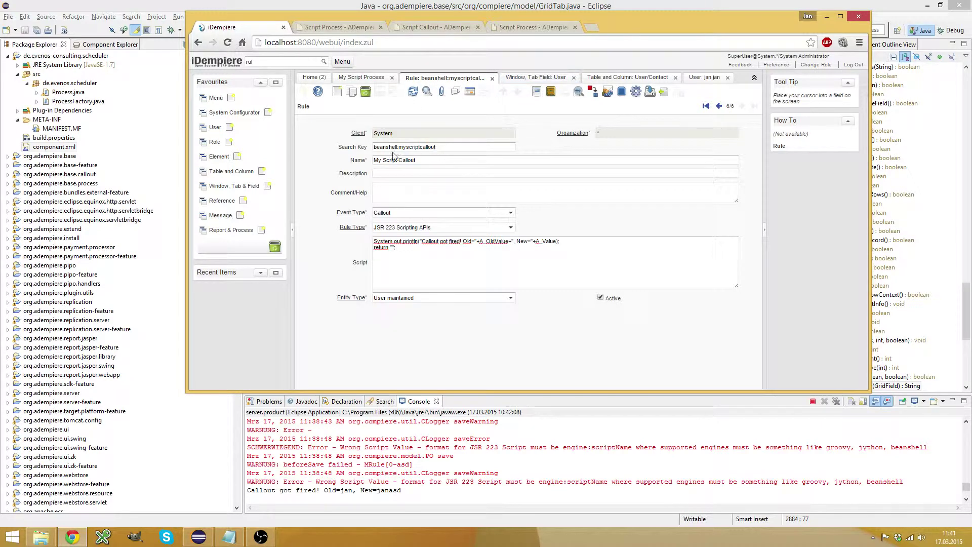
left_click_drag(398, 146, 324, 151)
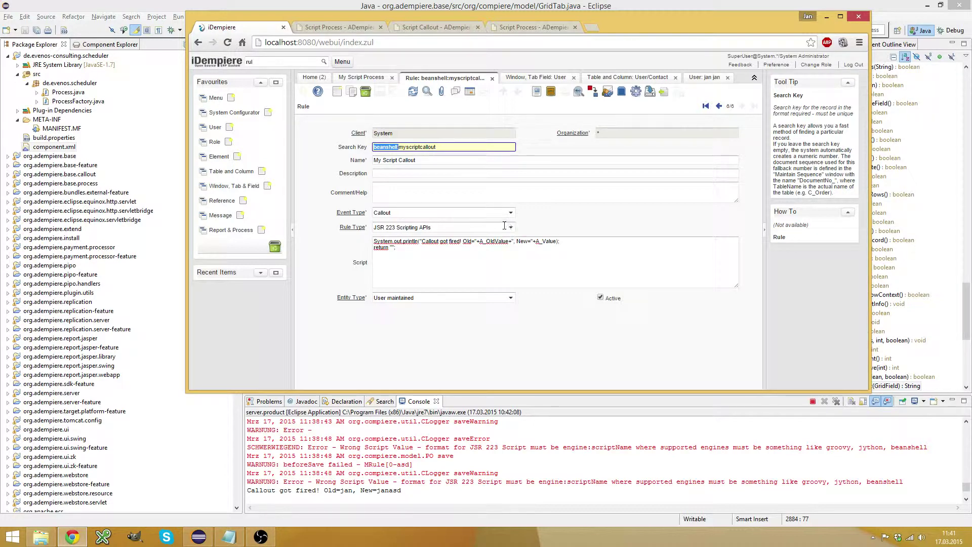
left_click(527, 79)
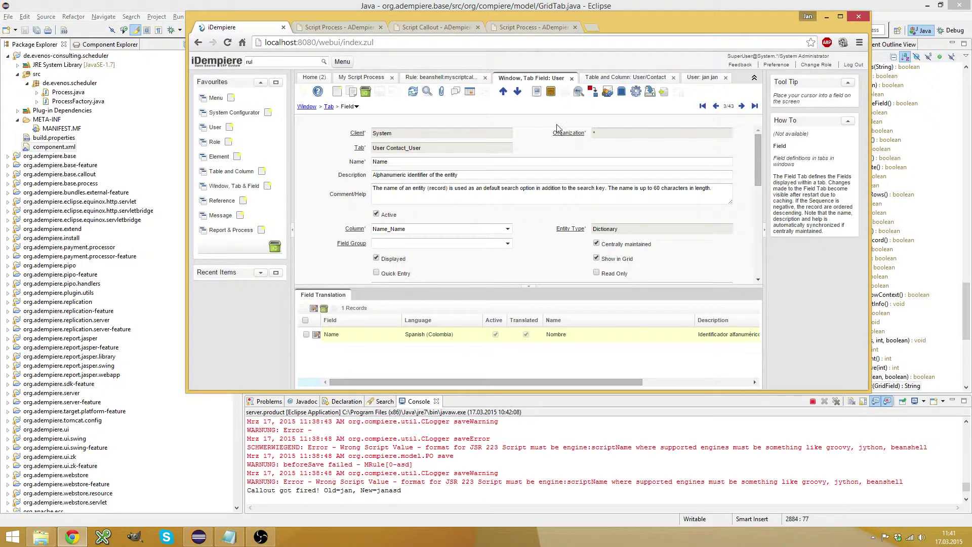
left_click(572, 78)
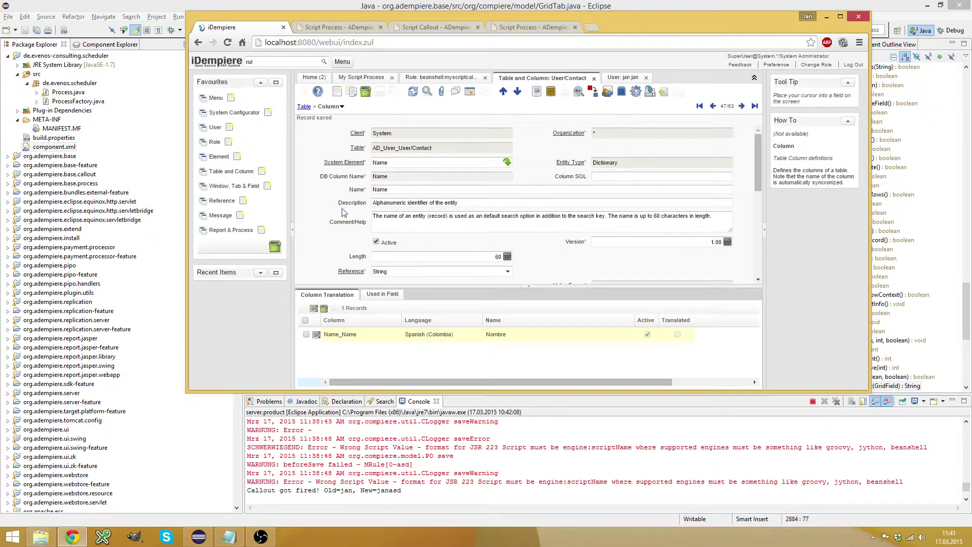
scroll(343, 213, "down", 5)
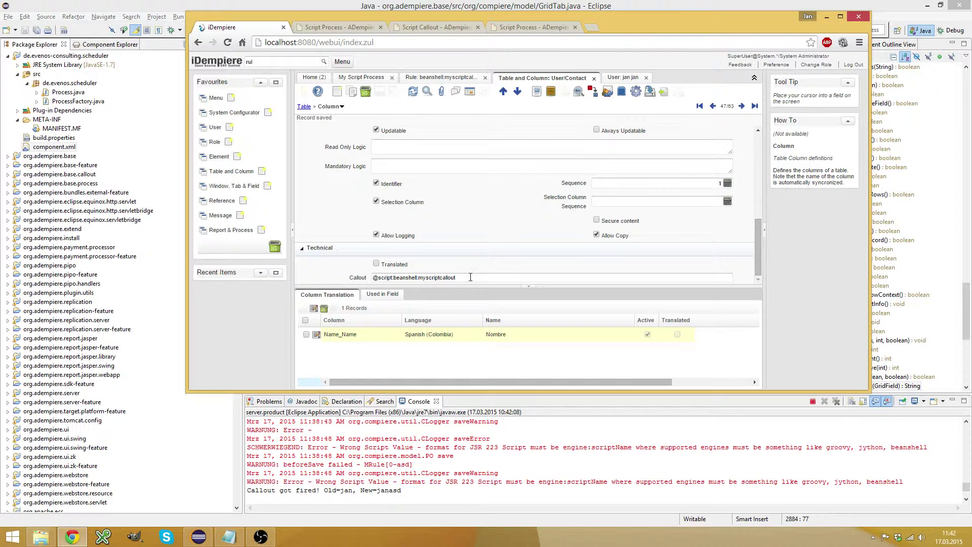
left_click_drag(394, 277, 374, 277)
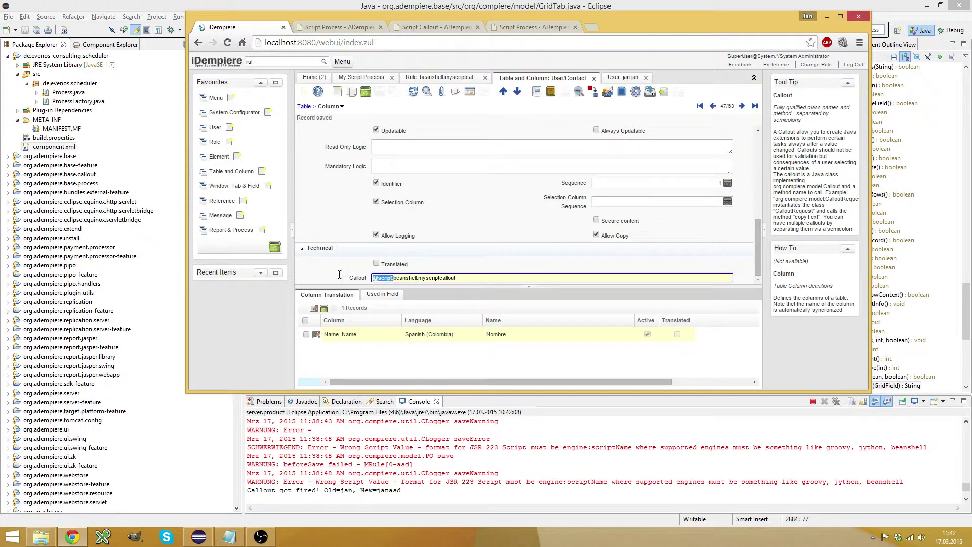
left_click(466, 276)
- Return to the My Script Callout rule and confirm its Event Type remains Callout
left_click(439, 79)
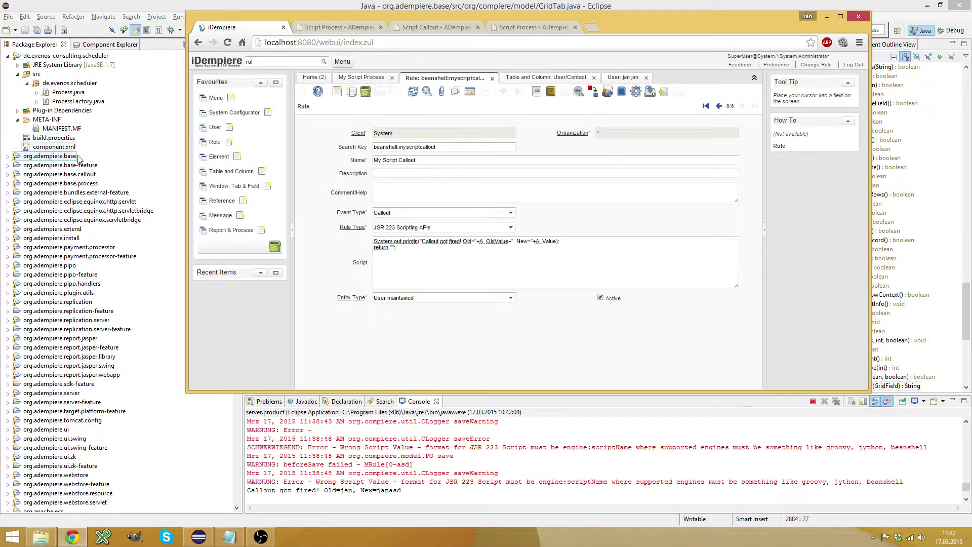
left_click(64, 130)
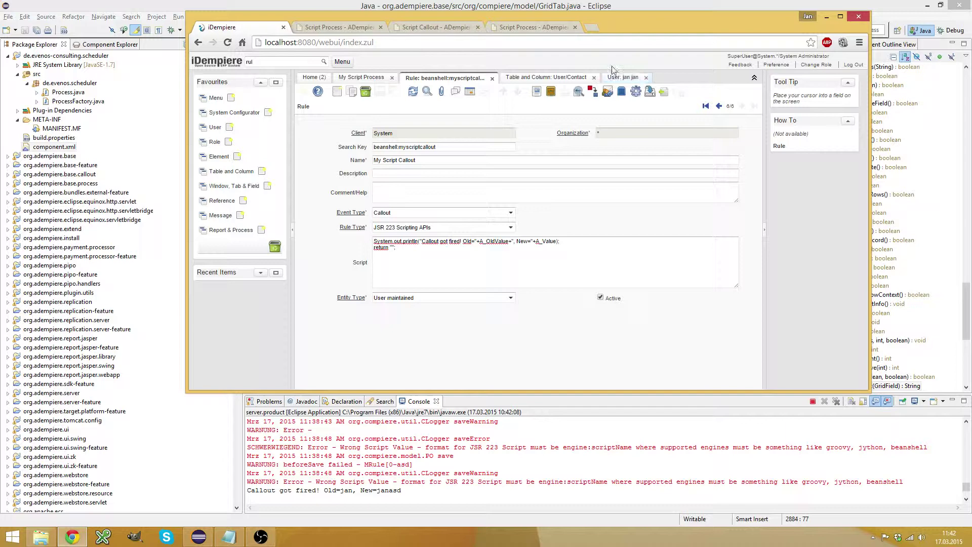
left_click(557, 77)
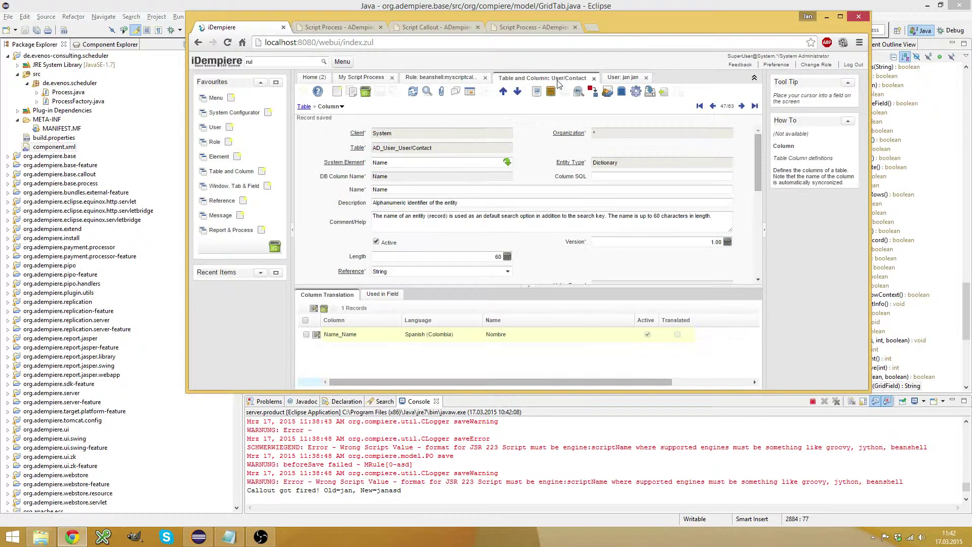
left_click(439, 79)
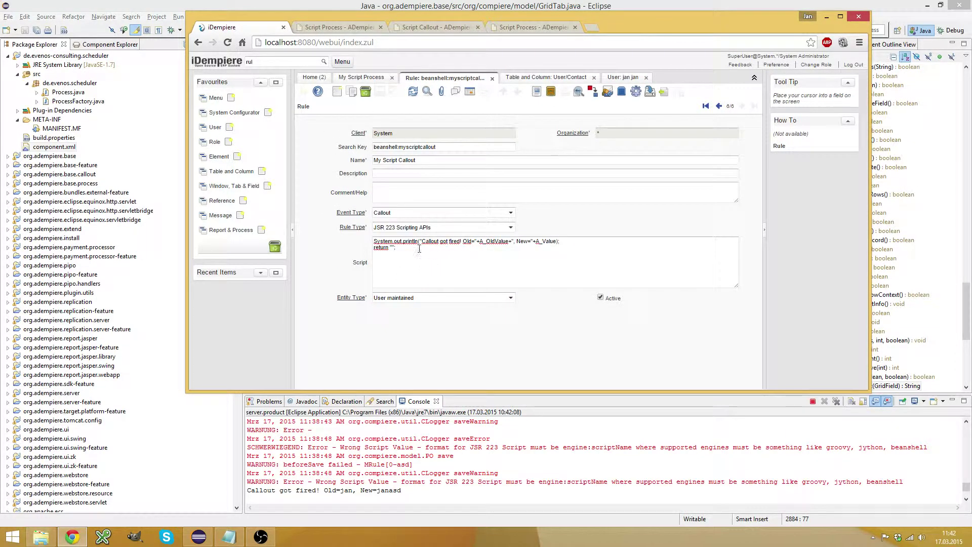
left_click(511, 213)
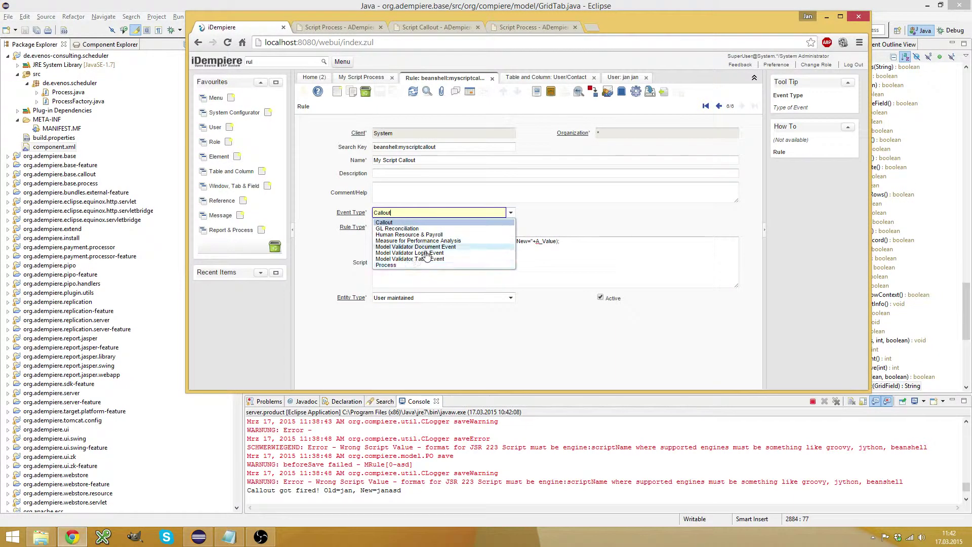
left_click(595, 255)
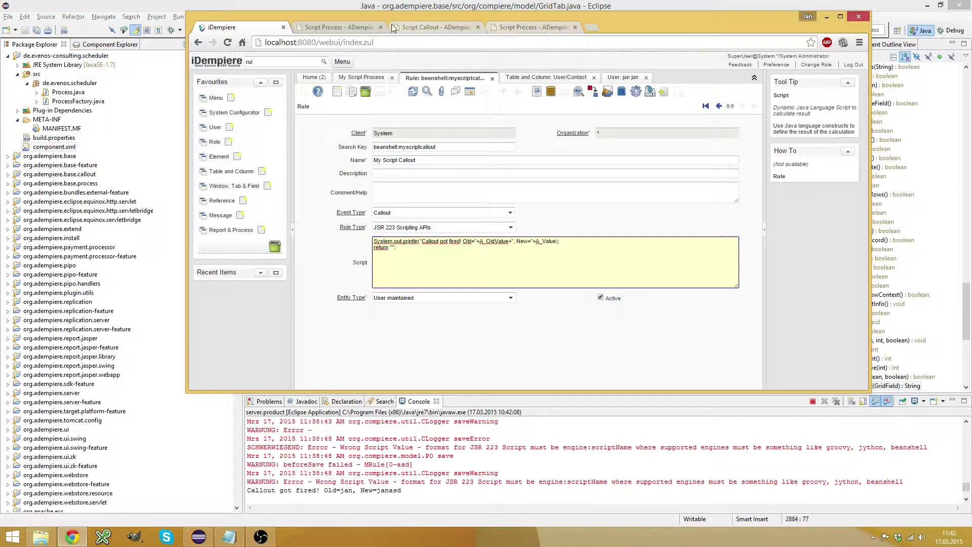
- Switch between the wiki pages and close the duplicate Script Process page
left_click(348, 27)
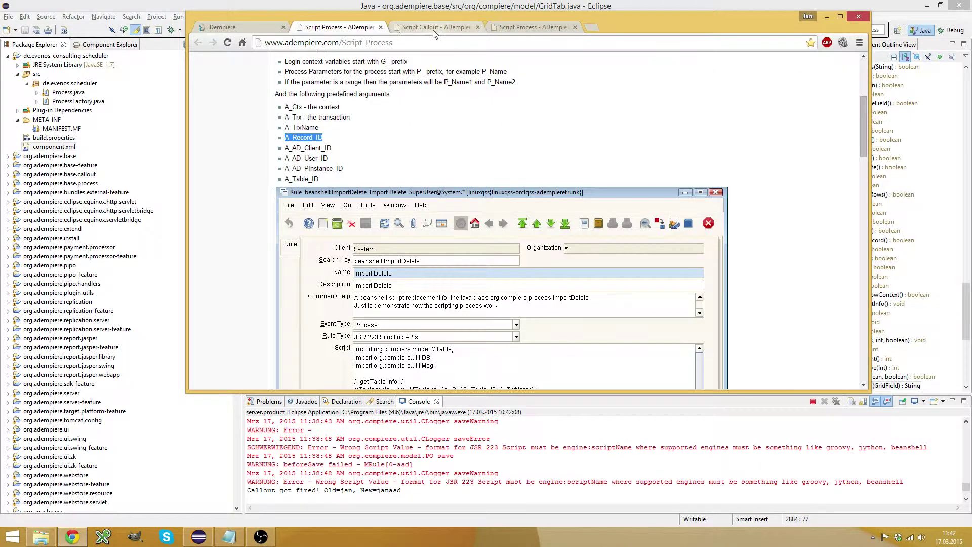
scroll(453, 126, "up", 4)
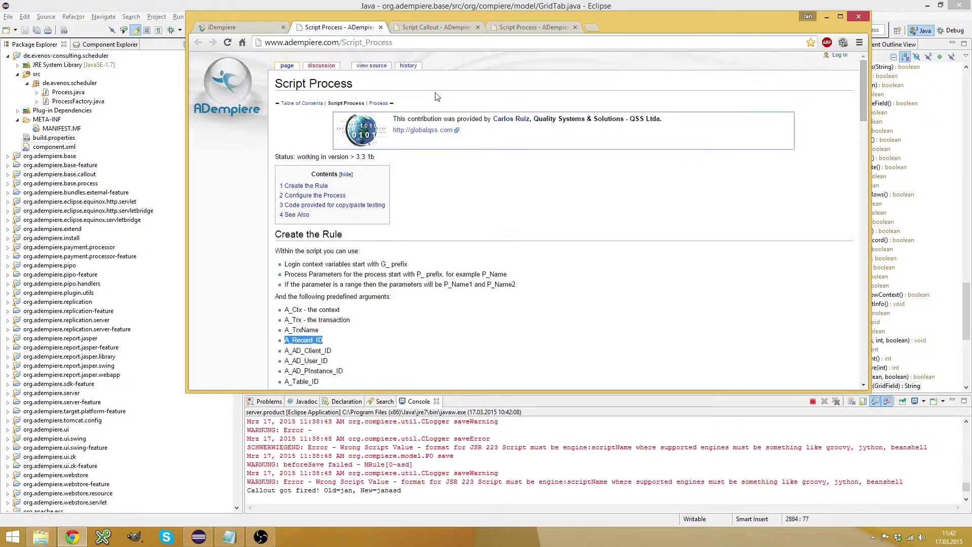
left_click(375, 43)
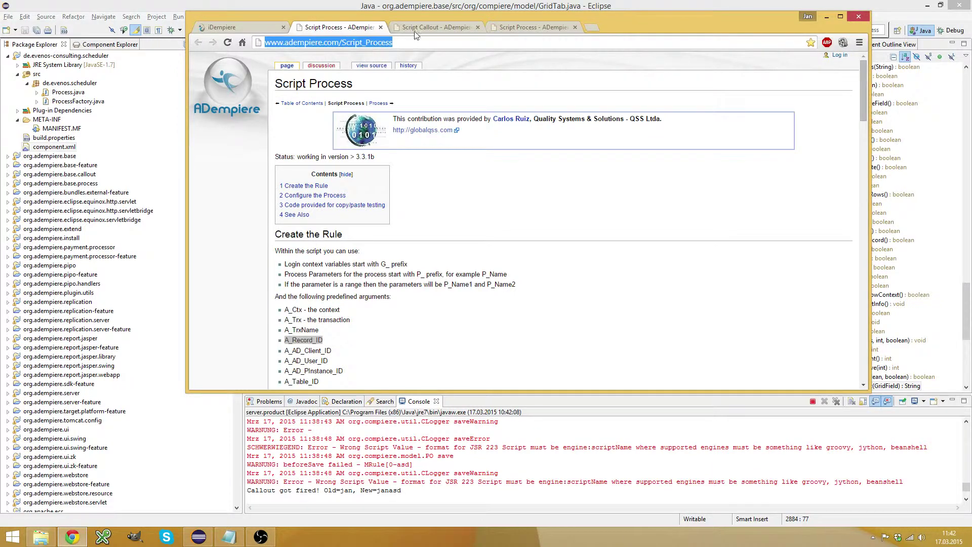
left_click(435, 27)
left_click(525, 30)
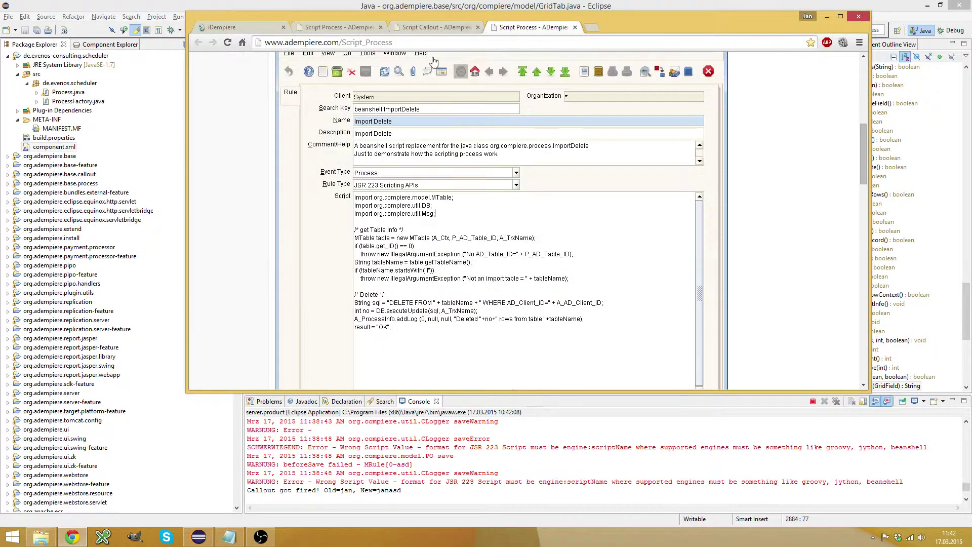
left_click(576, 27)
- Review the Script Callout parameters A_WindowNo, A_Tab, A_Field, A_Value and A_Ctx
scroll(370, 191, "down", 15)
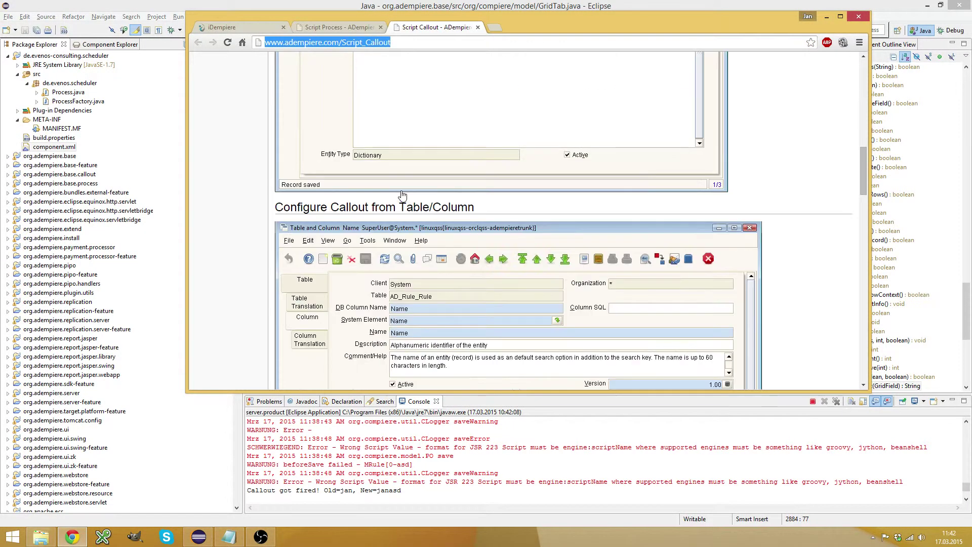
scroll(370, 190, "down", 10)
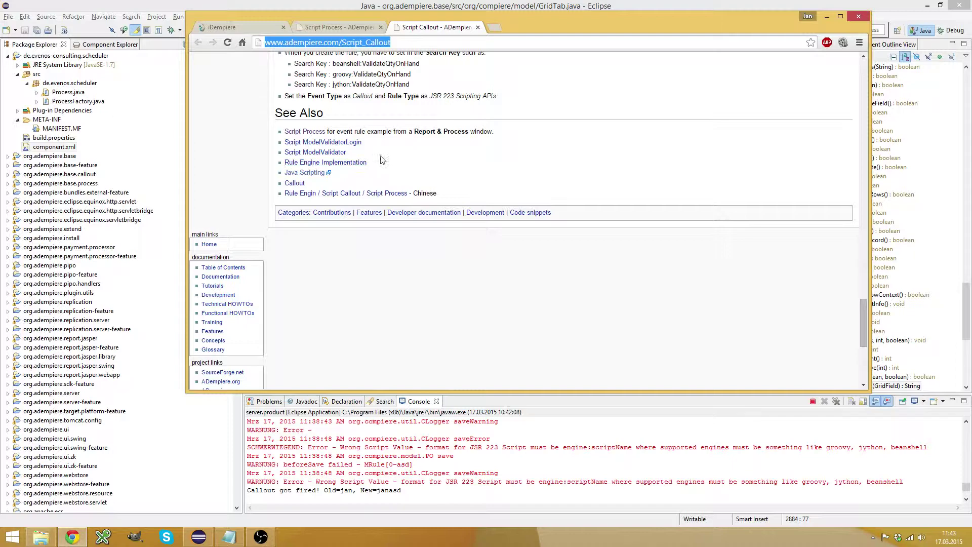
scroll(583, 172, "up", 20)
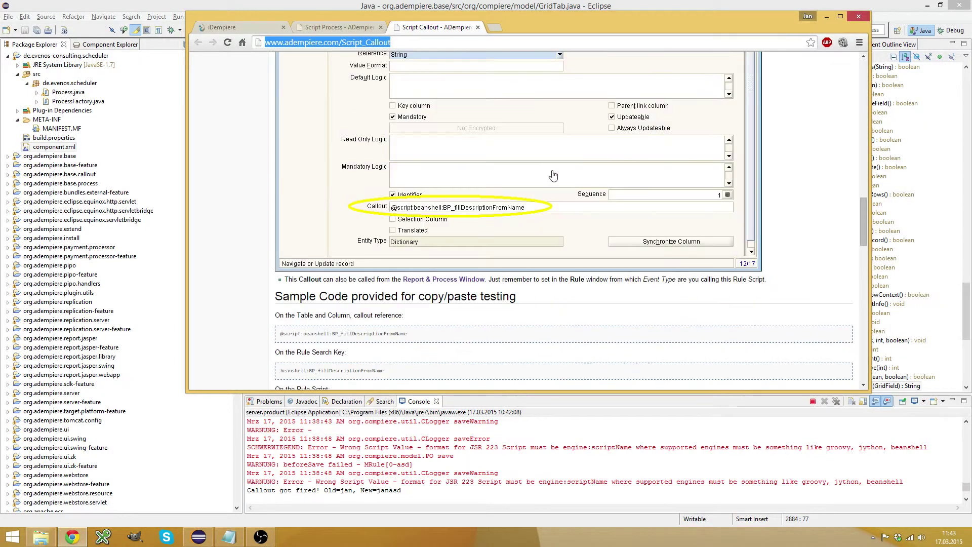
scroll(536, 175, "up", 11)
scroll(469, 157, "down", 6)
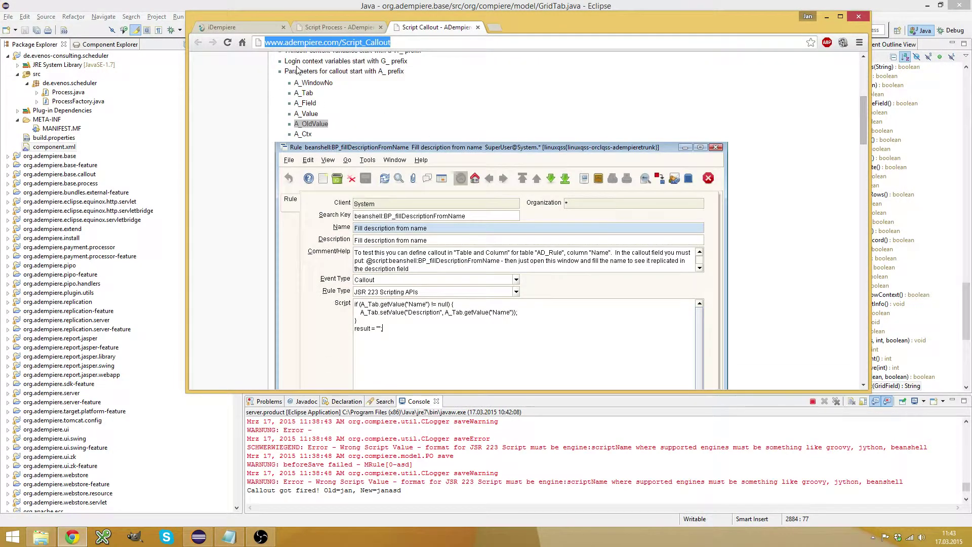
left_click_drag(294, 86, 353, 136)
left_click(322, 121)
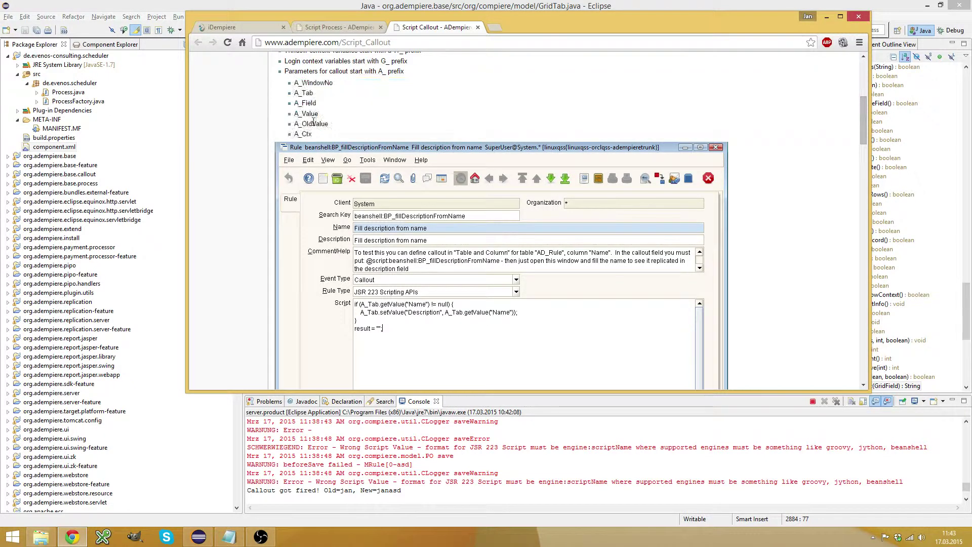
double_click(307, 113)
left_click(303, 112)
double_click(303, 104)
left_click(304, 94)
double_click(303, 94)
double_click(314, 83)
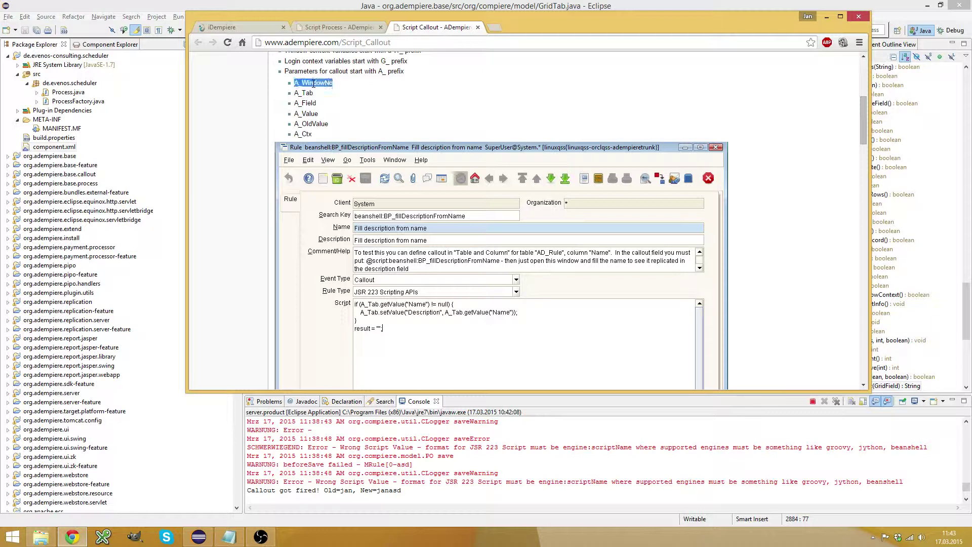
double_click(302, 134)
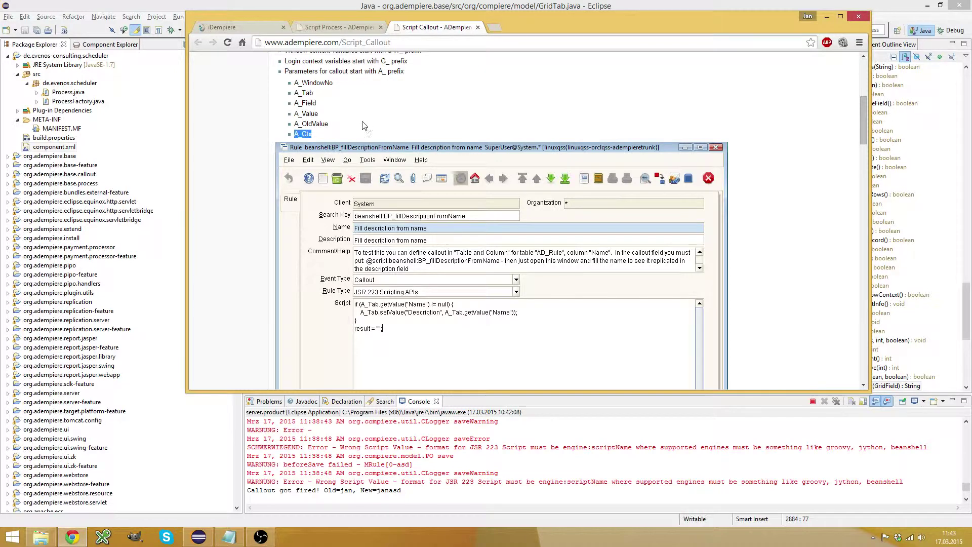
scroll(456, 127, "down", 3)
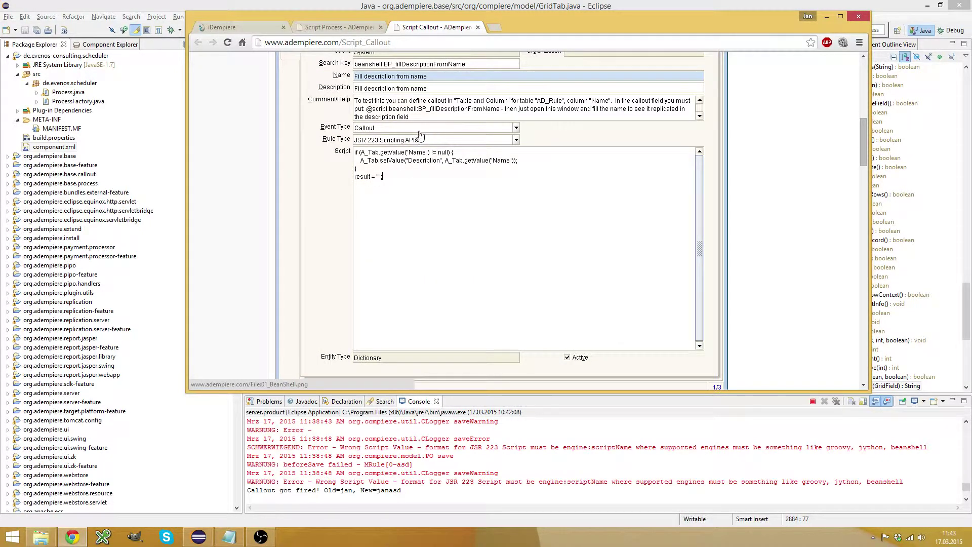
scroll(414, 142, "down", 10)
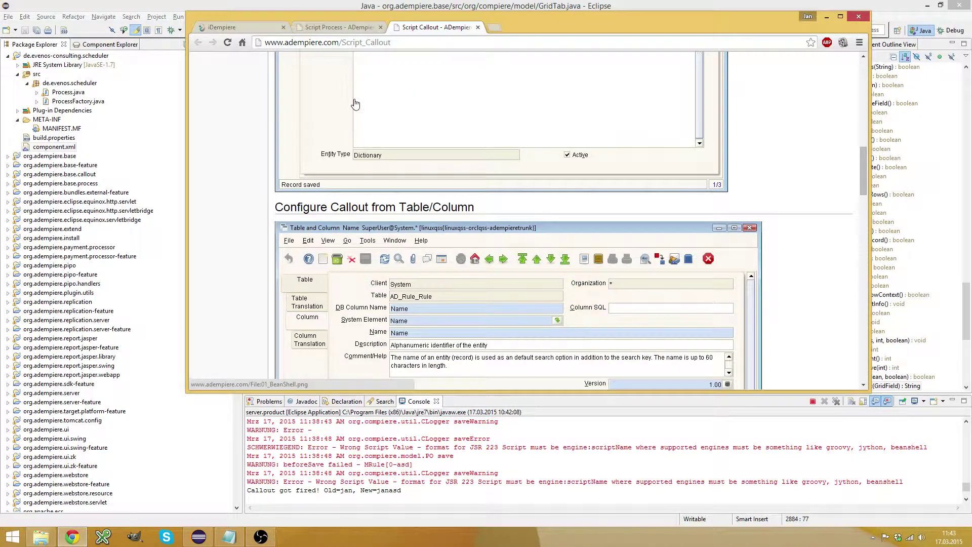
scroll(420, 142, "down", 1)
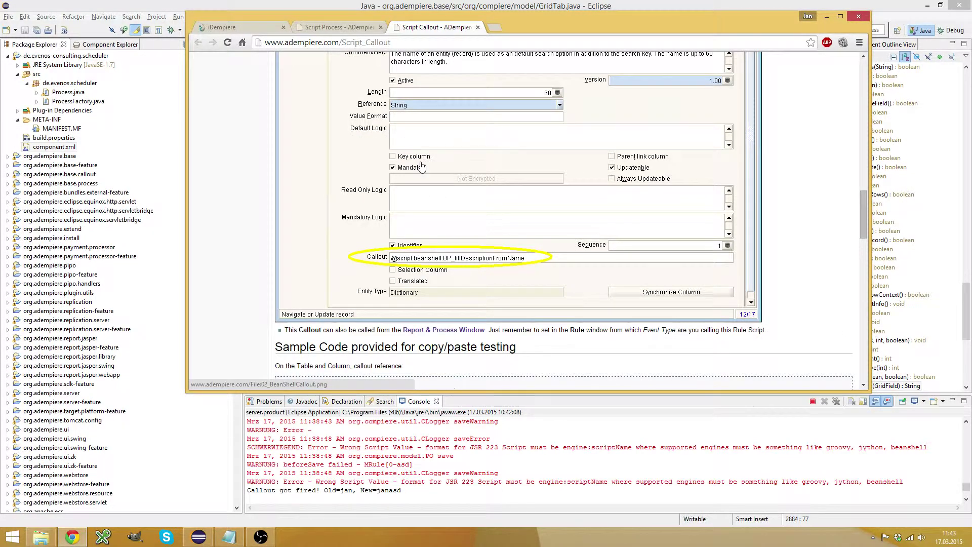
scroll(422, 167, "down", 2)
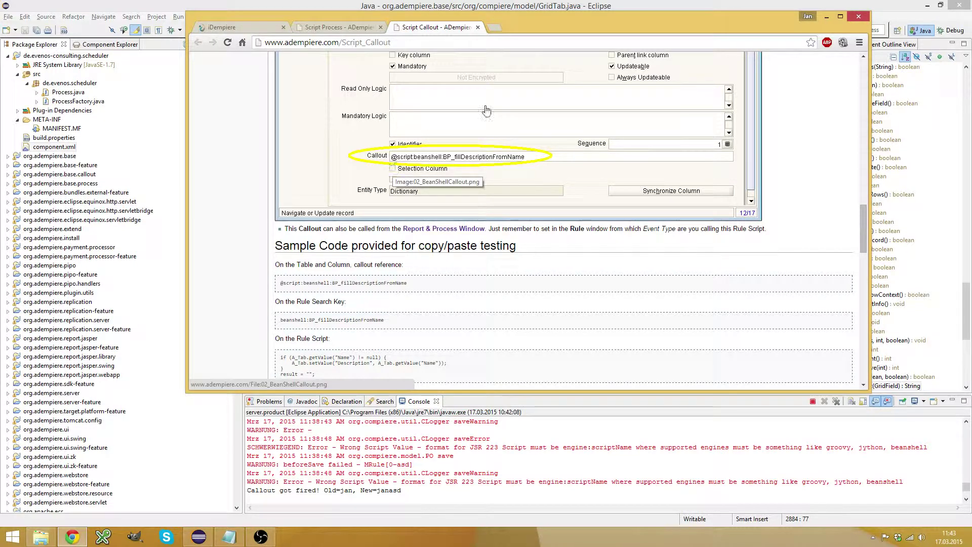
scroll(470, 172, "down", 3)
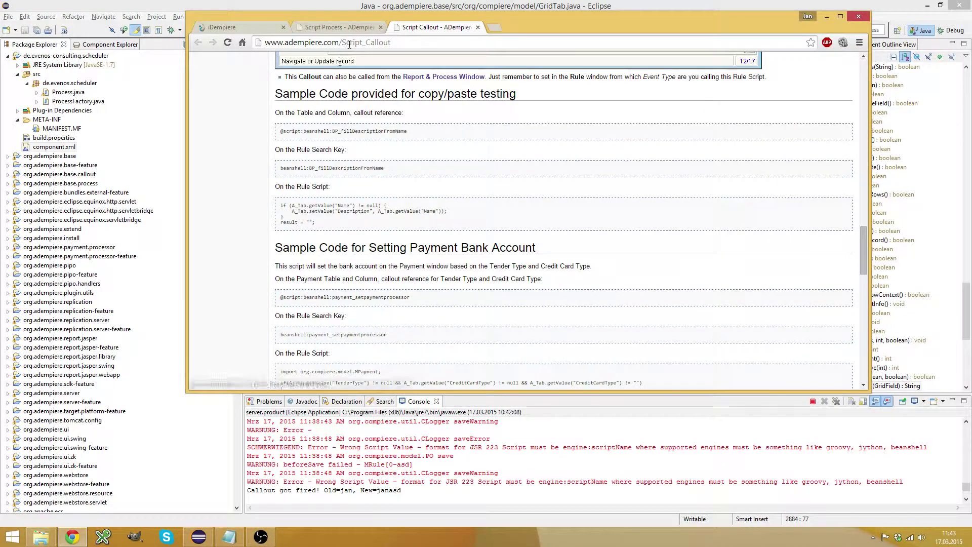
left_click(361, 26)
middle_click(416, 23)
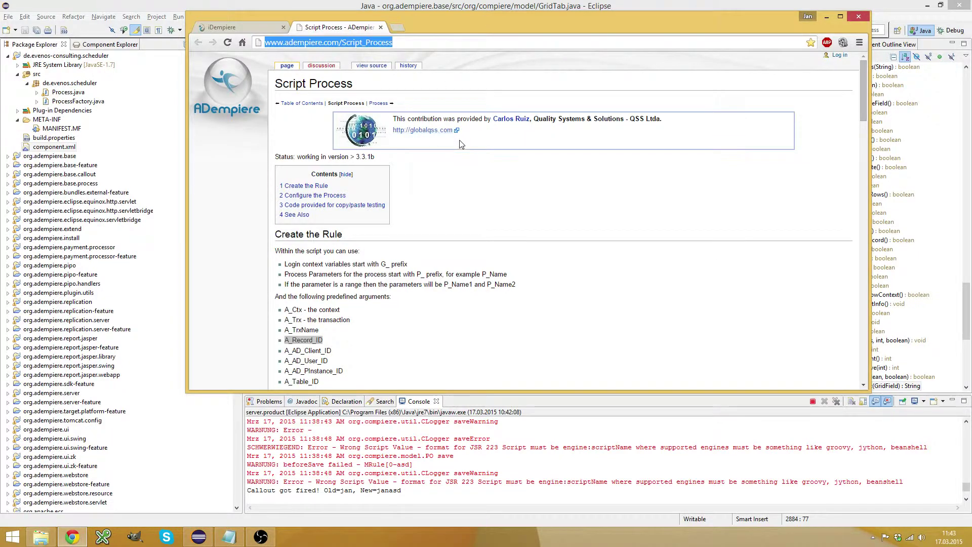
scroll(418, 119, "down", 10)
scroll(418, 119, "down", 15)
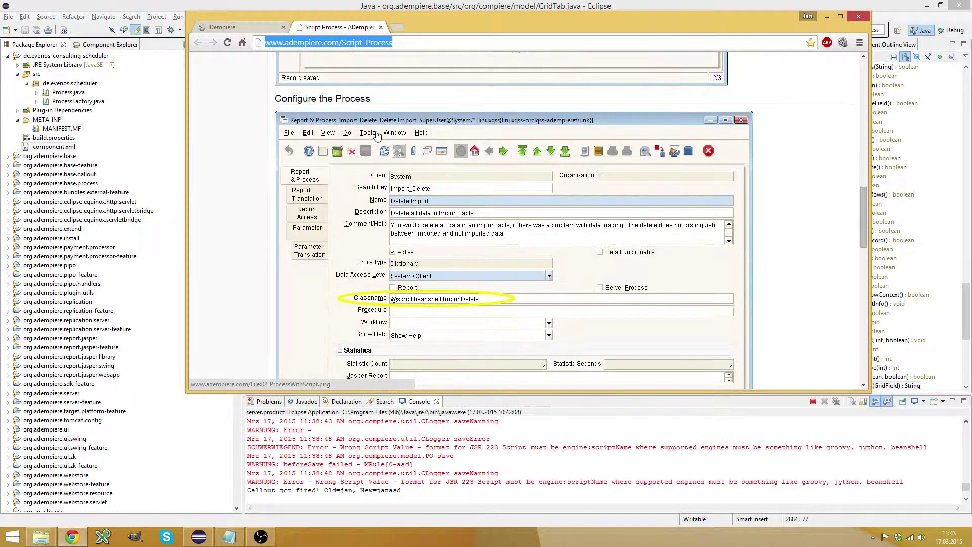